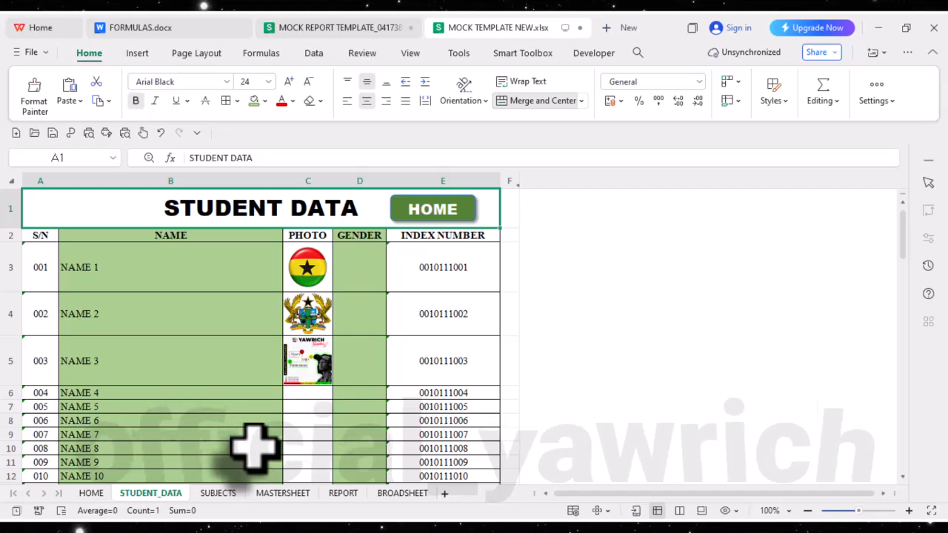
Go to the SUBJECTS sheet of MOCK TEMPLATE NEW.xlsx and make row 1 about three times as tall
click(217, 493)
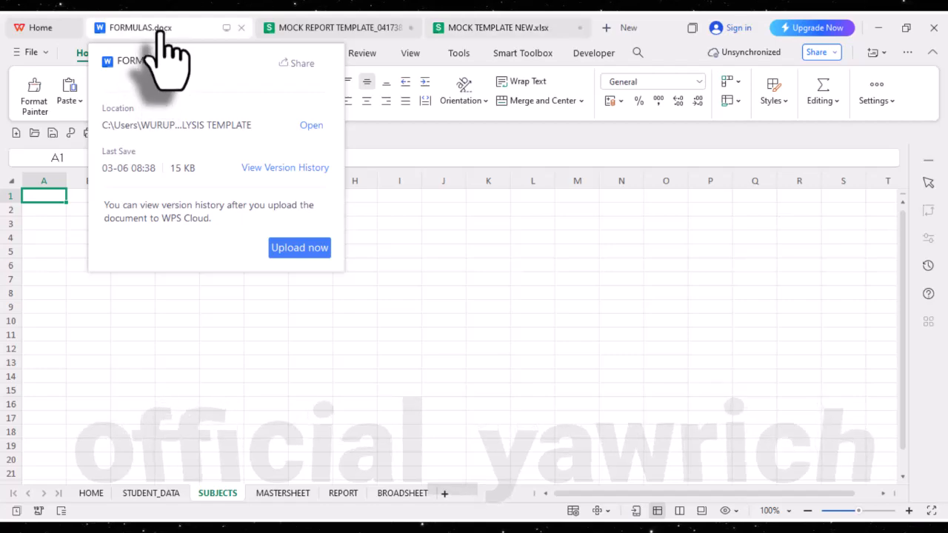
click(158, 31)
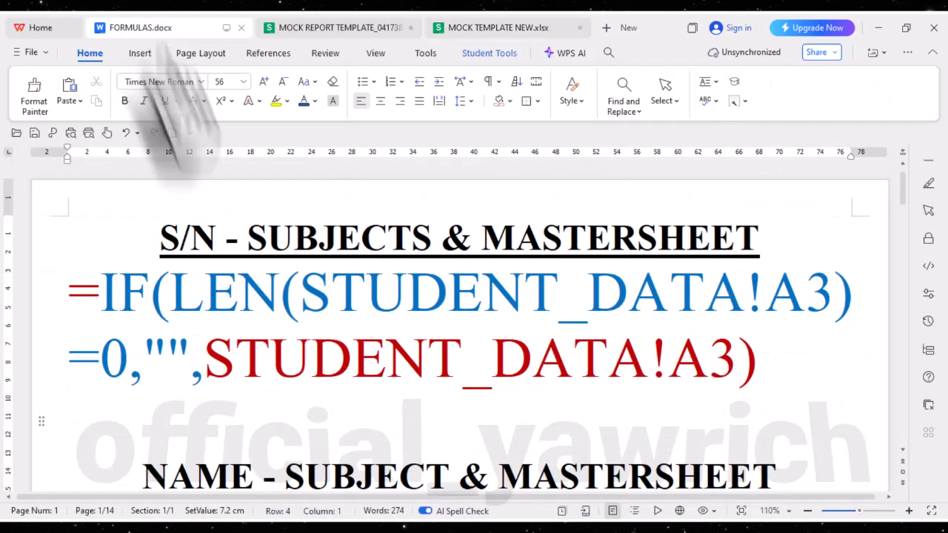
click(504, 30)
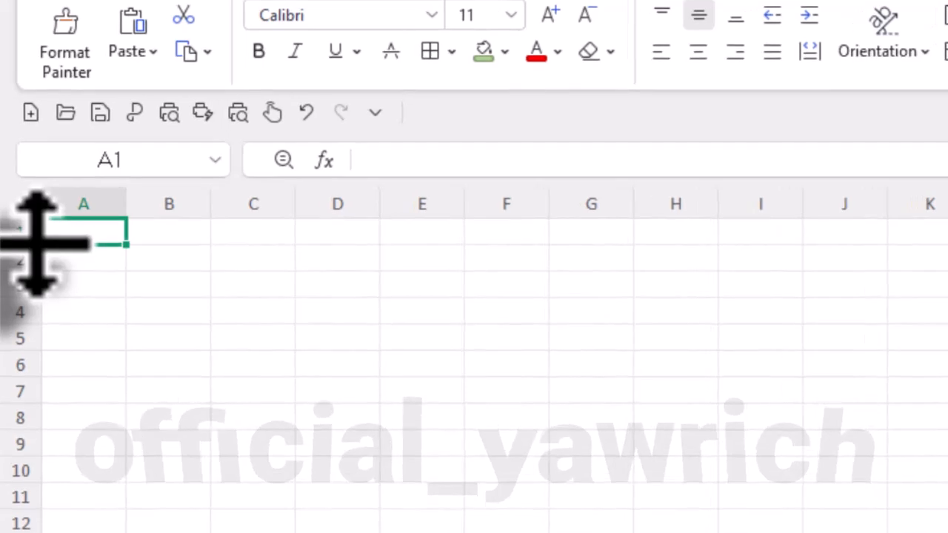
drag(35, 245, 22, 301)
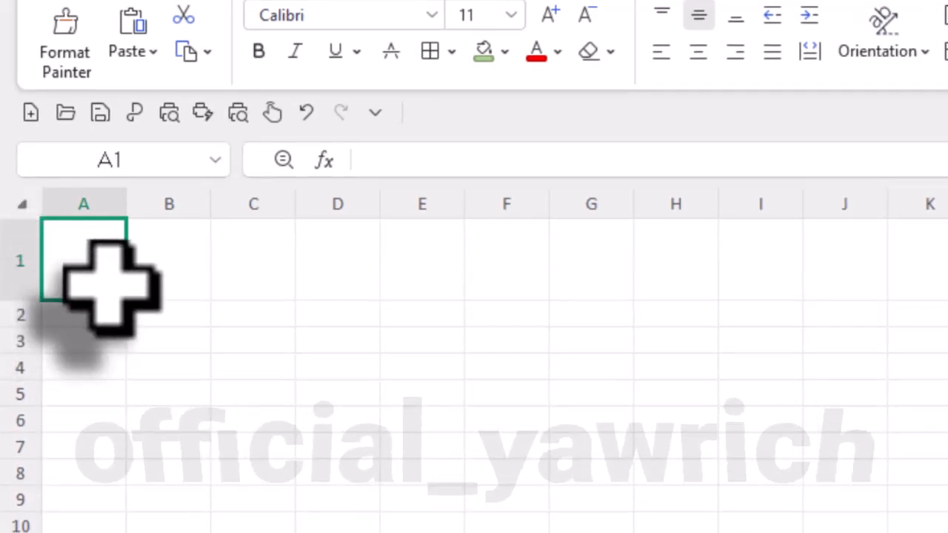
Enter the headings S/N, NAME and ENGLISH in cells A2, B2 and C2
click(103, 320)
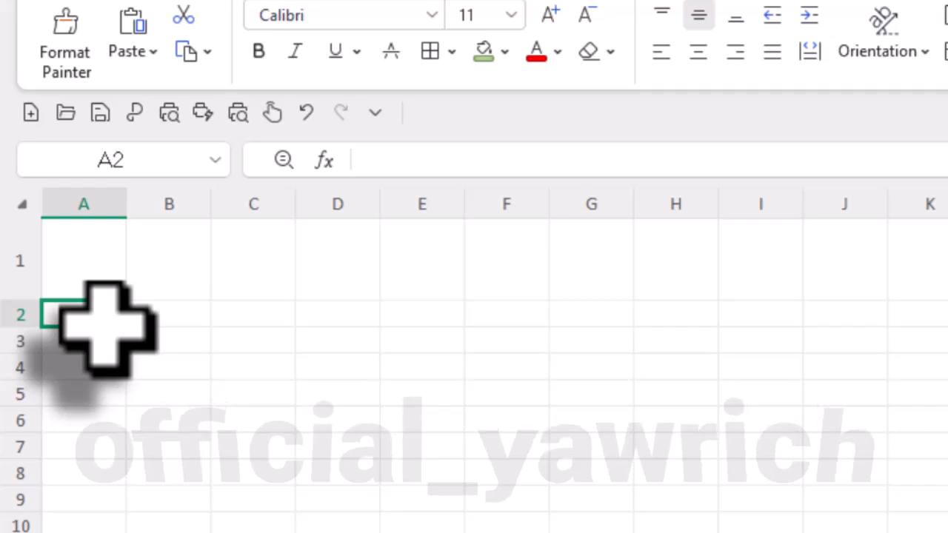
text(S)
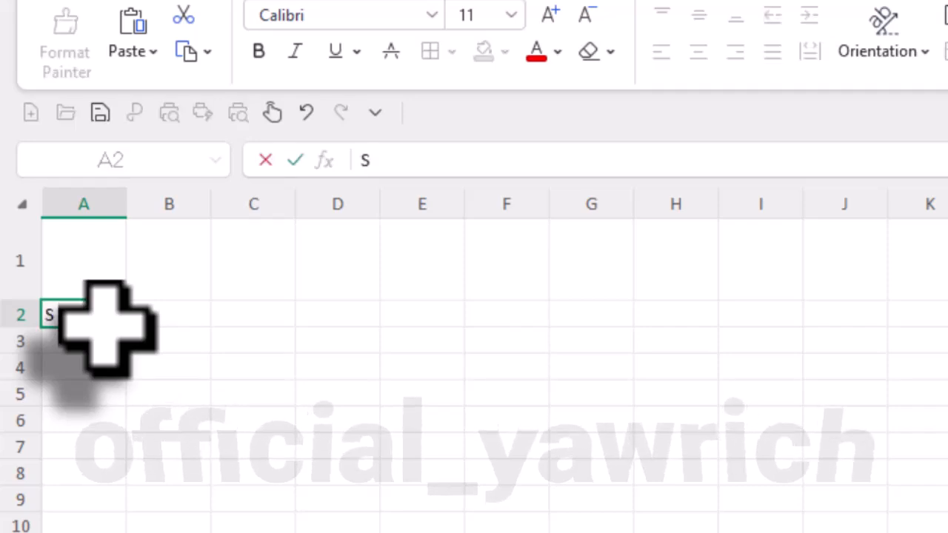
text(/N)
key(Tab)
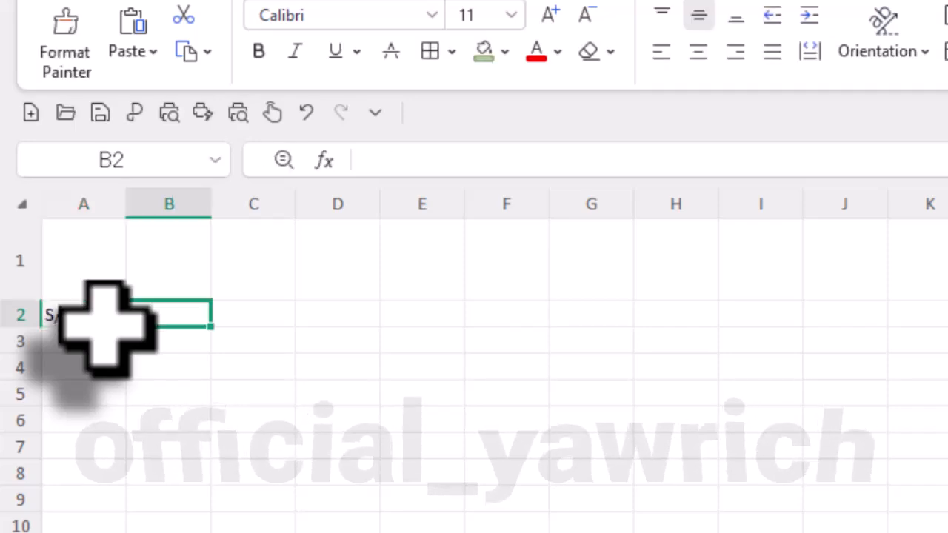
text(NAME)
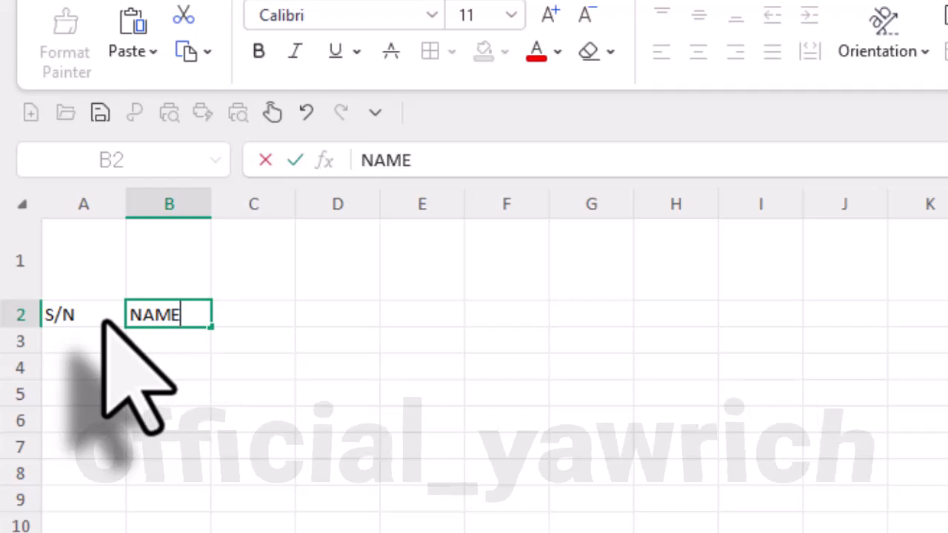
key(Tab)
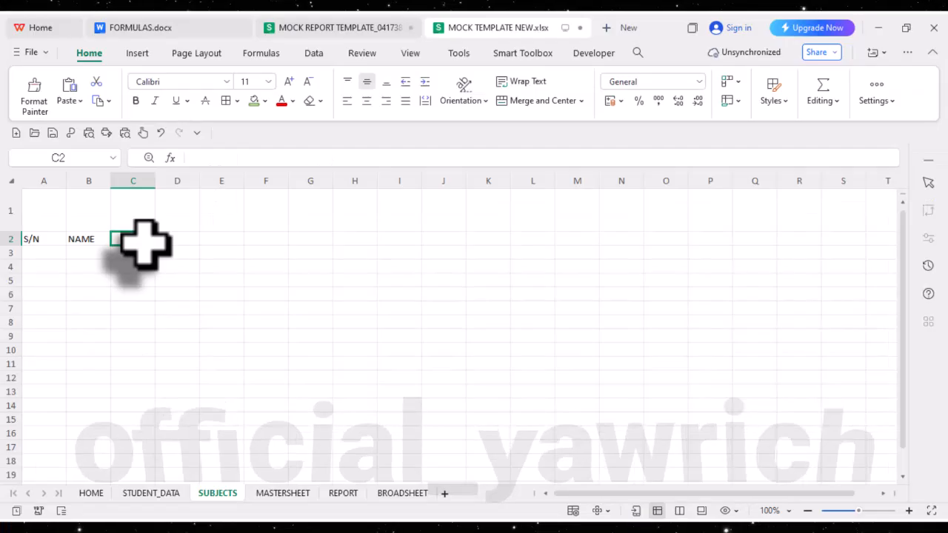
text(ENGLISH)
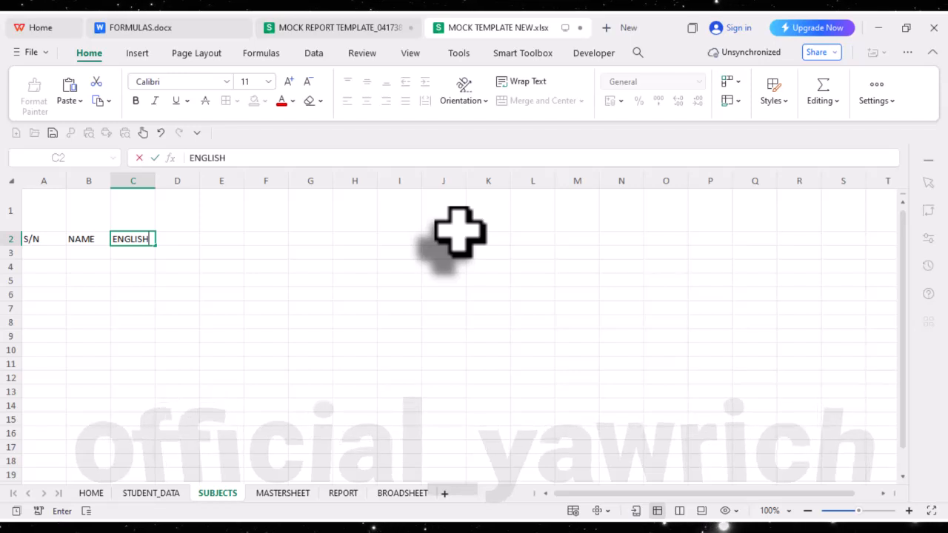
key(Tab)
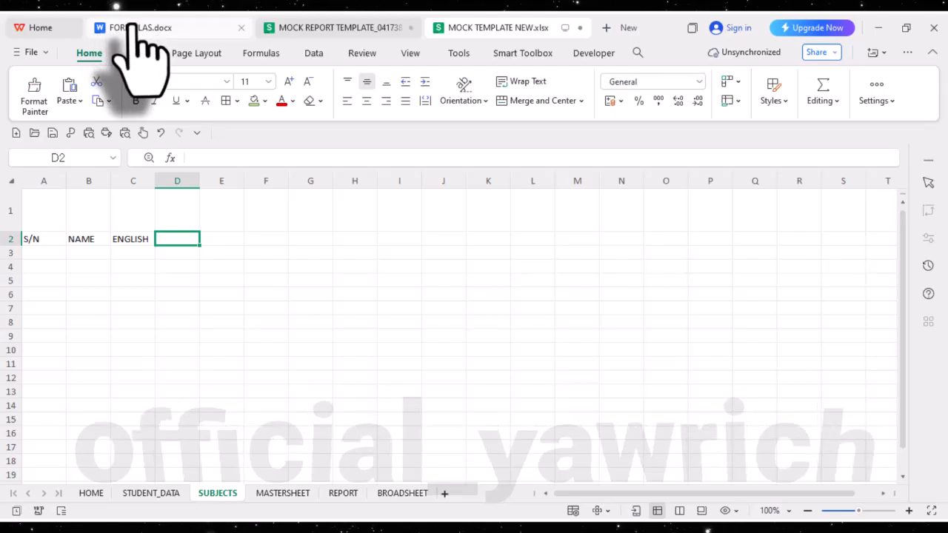
Copy the subject headings C2:S2 from the SUBJECTS sheet of the MOCK REPORT TEMPLATE workbook and paste them at C2 in MOCK TEMPLATE NEW.xlsx
click(335, 29)
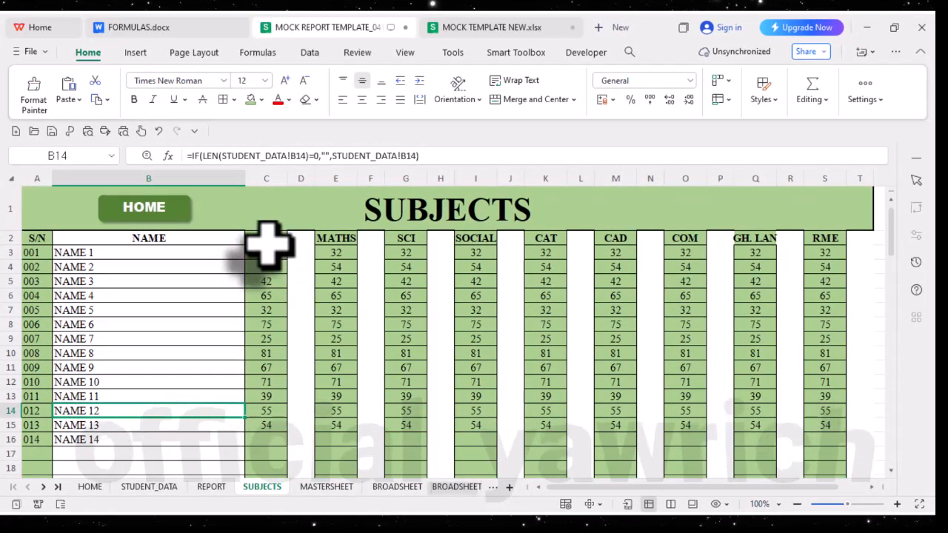
drag(268, 241, 829, 240)
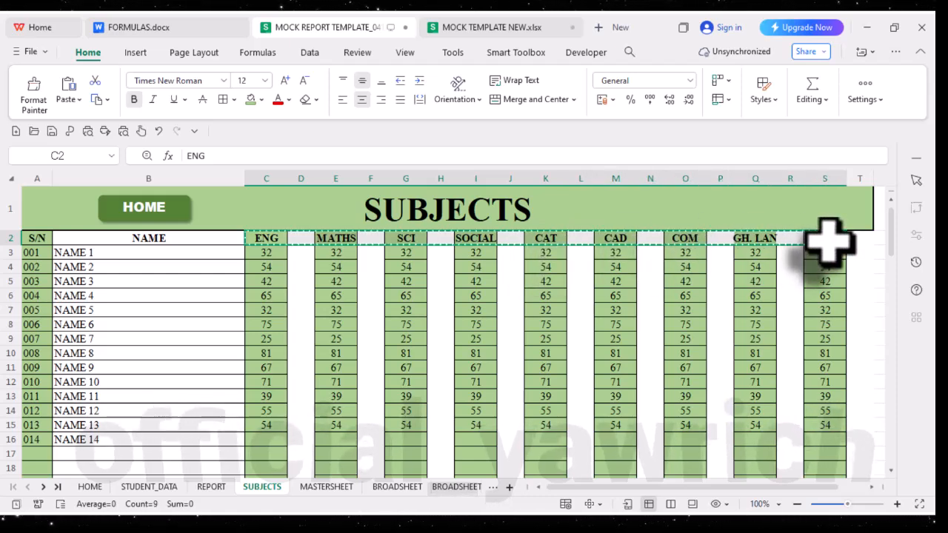
click(511, 27)
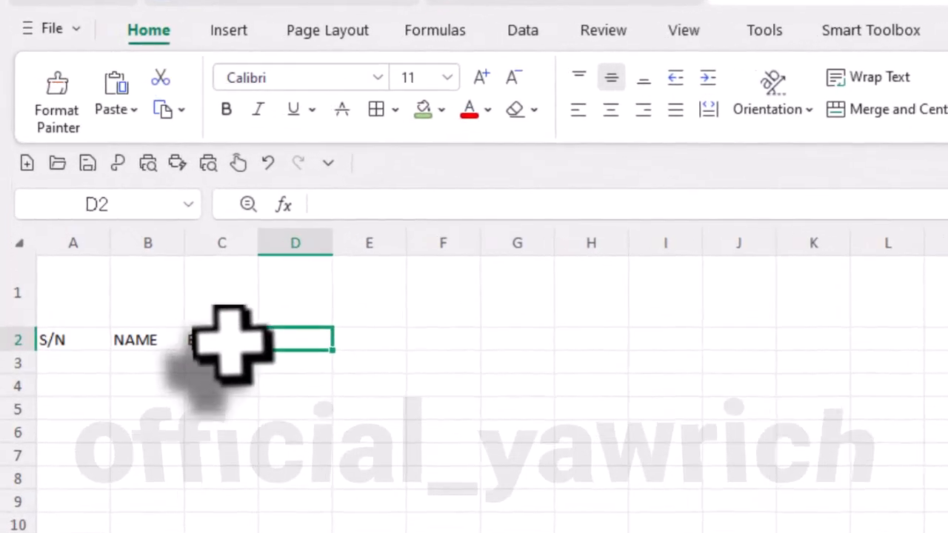
click(138, 236)
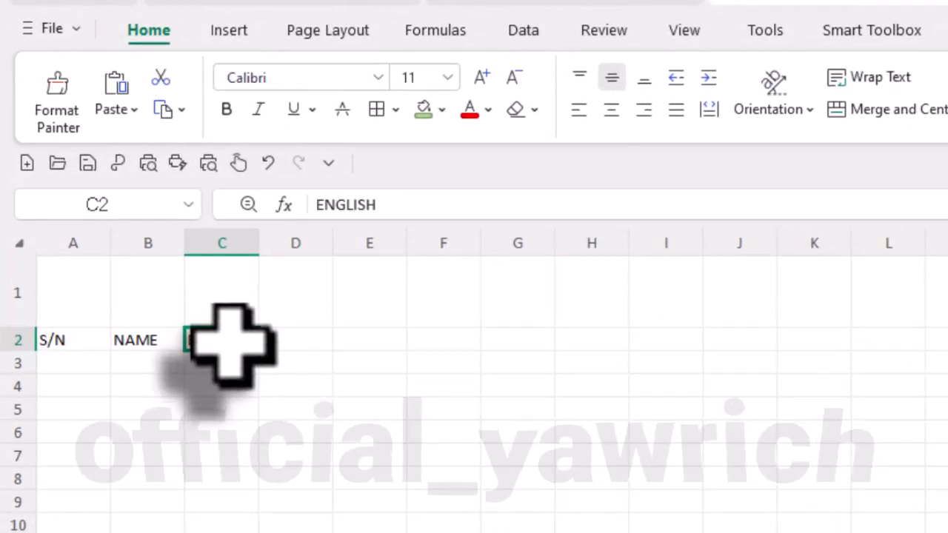
key(ctrl+v)
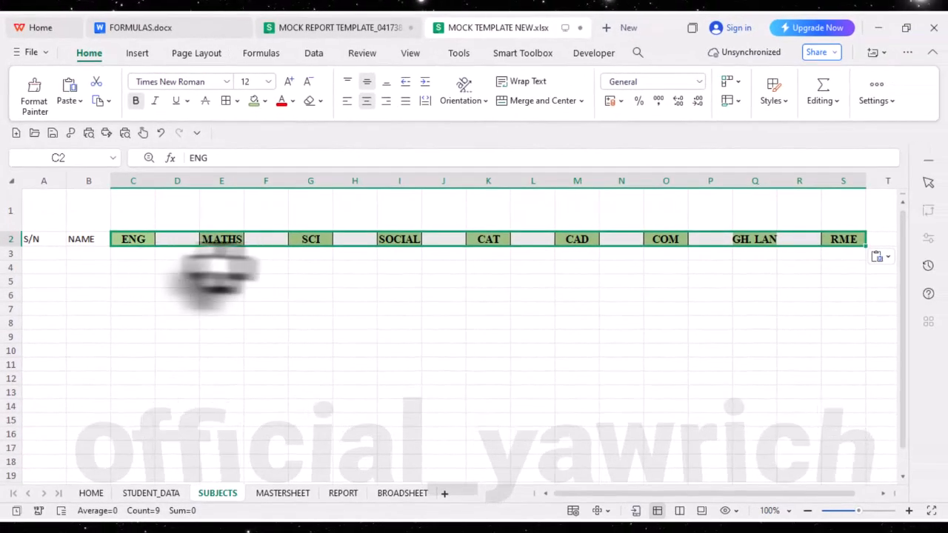
click(292, 268)
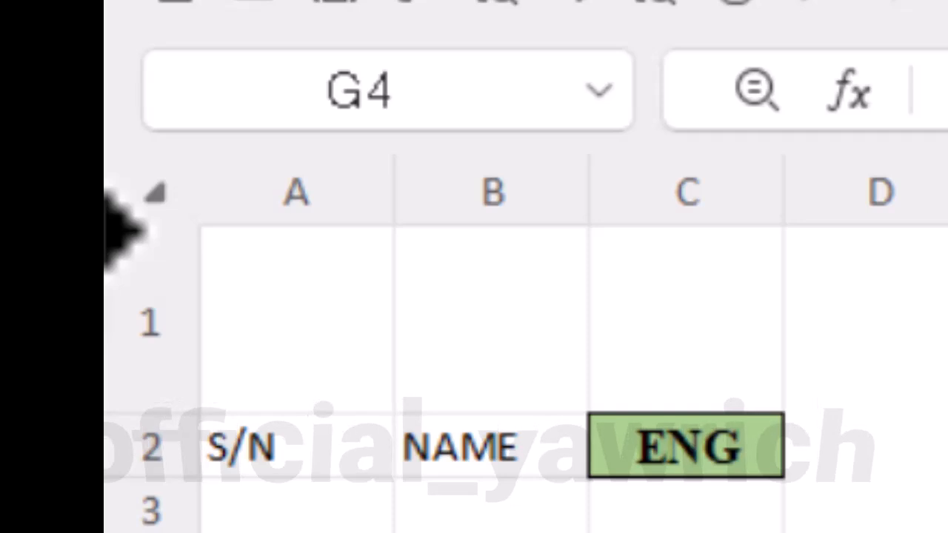
Remove the fill color and all borders from the entire SUBJECTS sheet
click(154, 197)
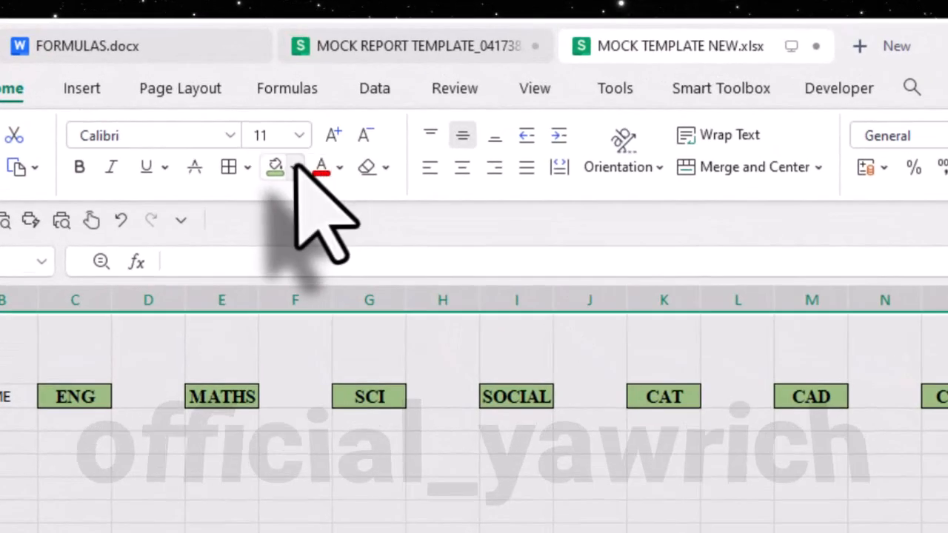
click(265, 101)
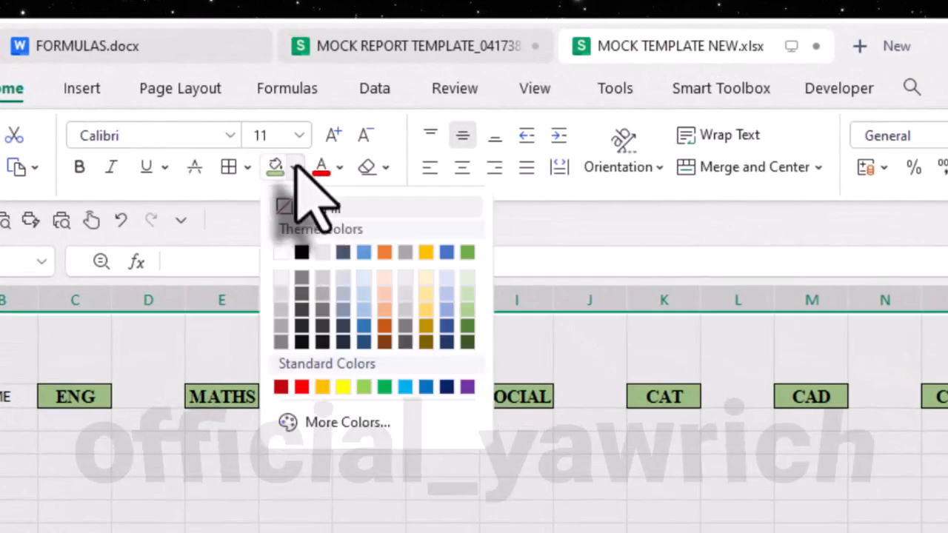
click(285, 209)
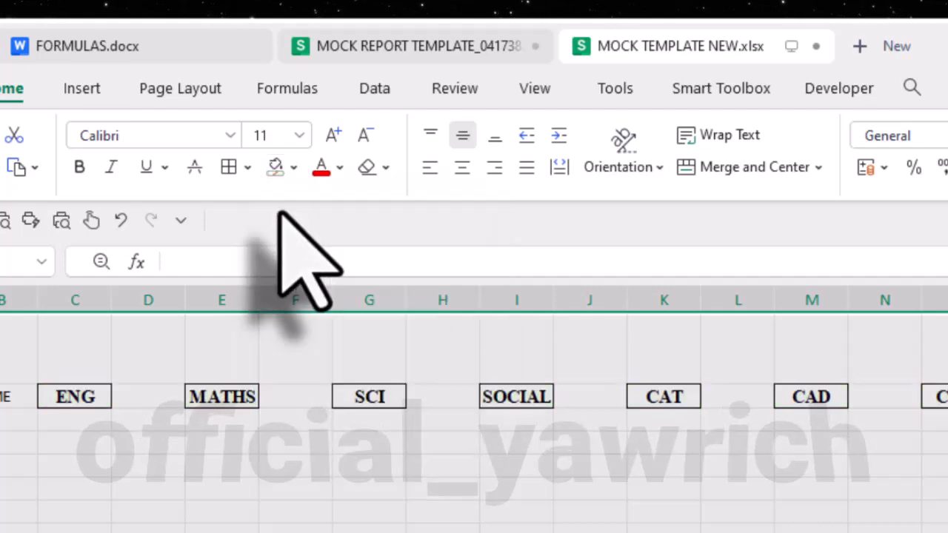
click(248, 168)
click(308, 92)
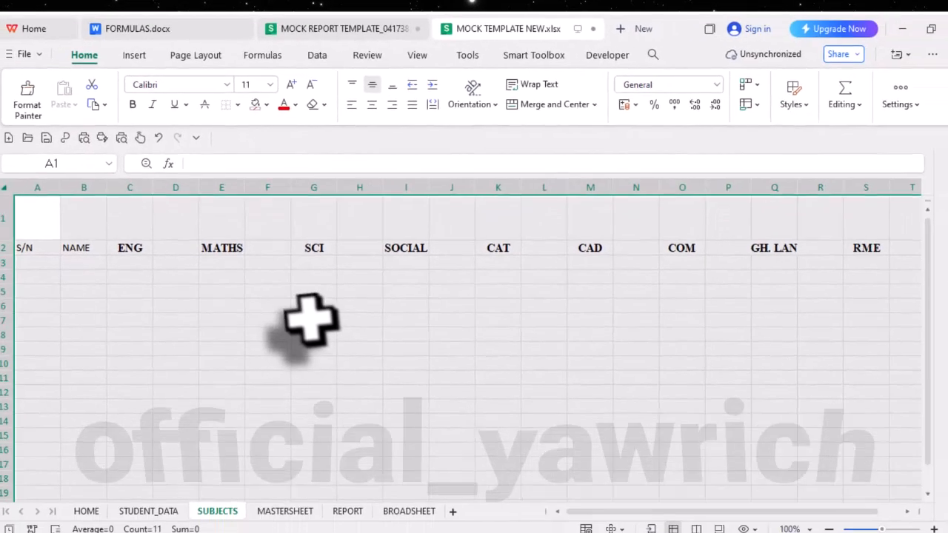
click(311, 320)
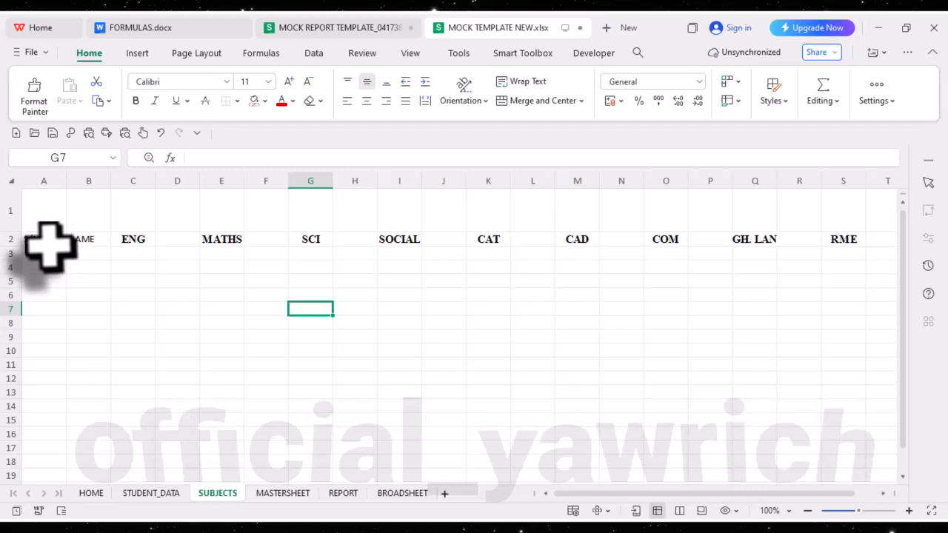
Set the entire sheet's font to Times New Roman and bold the S/N and NAME headings in A2:B2
click(15, 182)
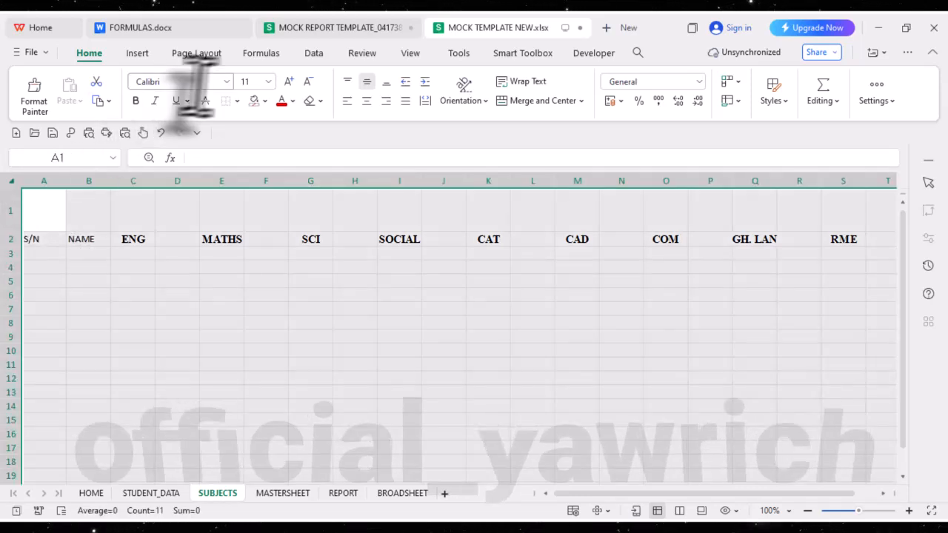
click(226, 81)
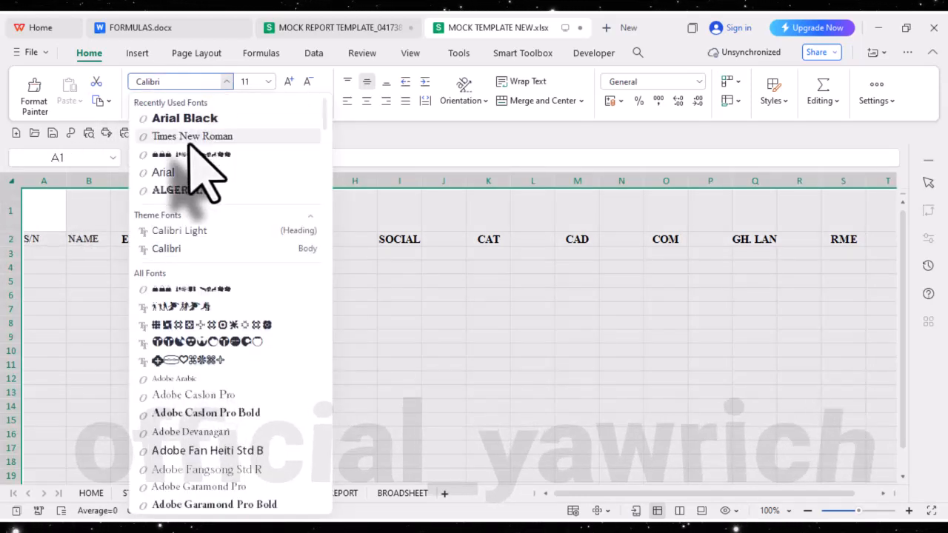
click(189, 137)
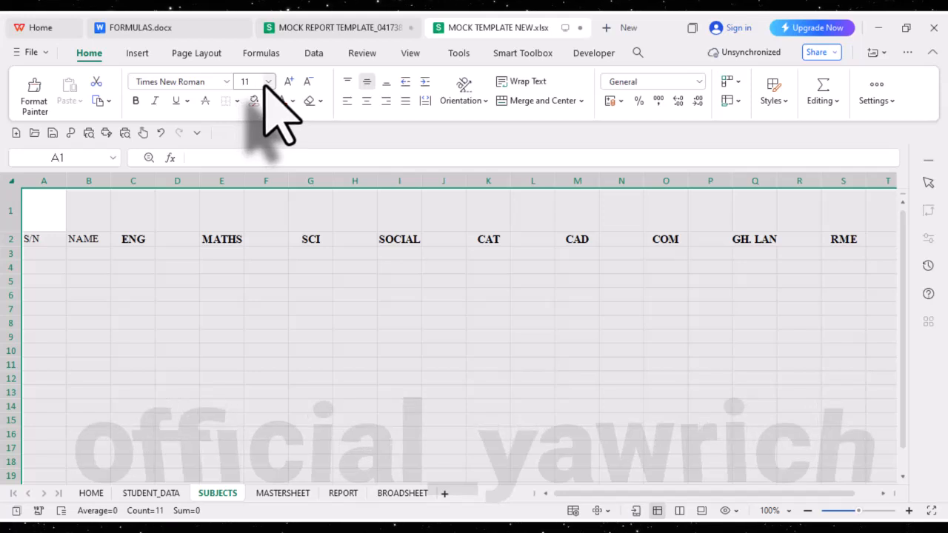
click(268, 83)
click(268, 83)
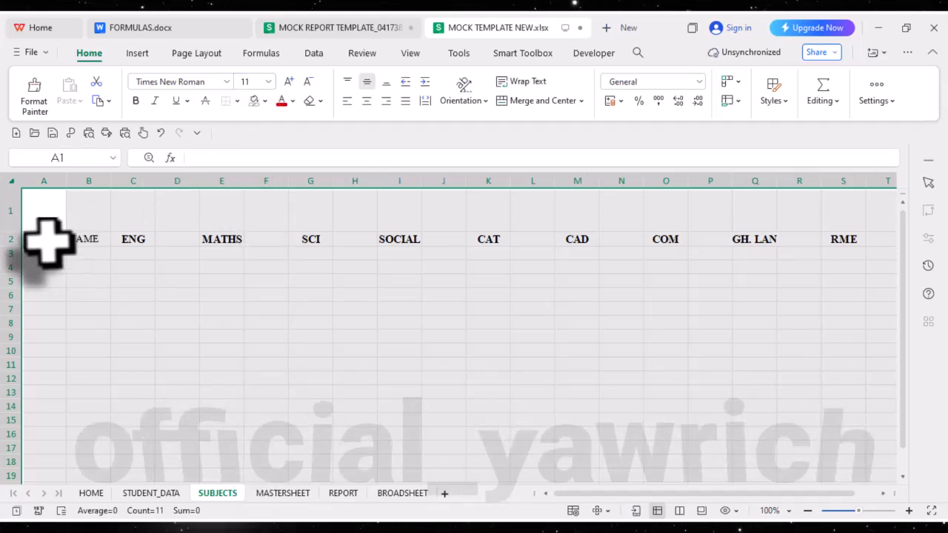
drag(47, 239, 83, 239)
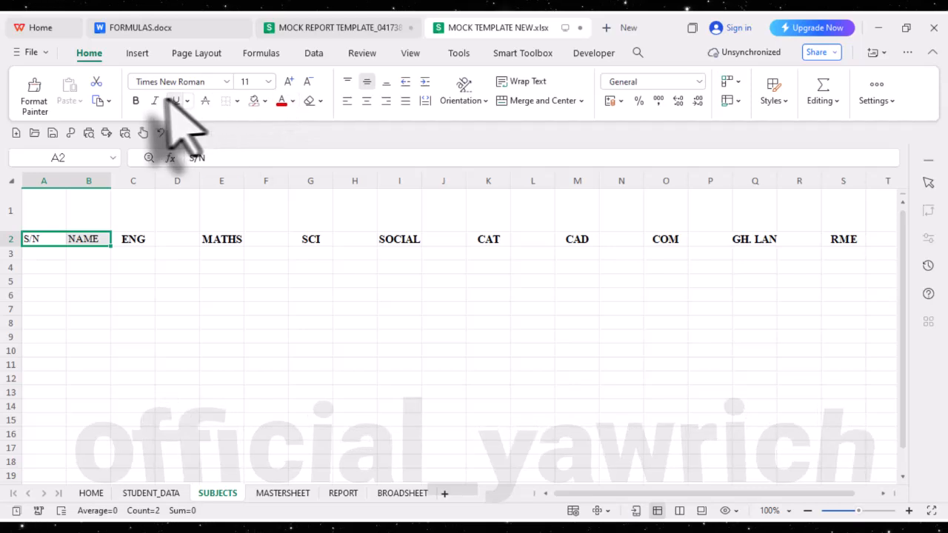
click(136, 101)
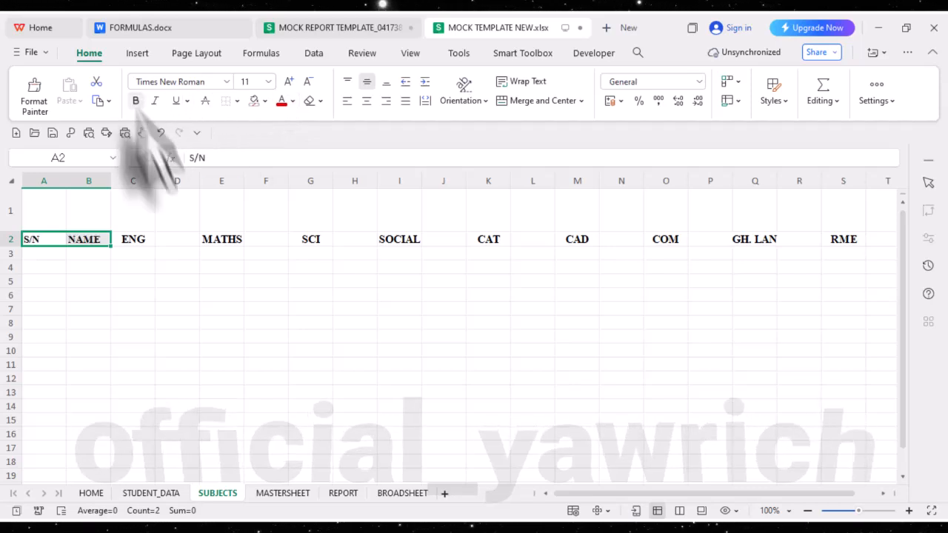
Widen the NAME column B to about four times its width and narrow the S/N column A to fit its heading
click(91, 267)
drag(114, 184, 245, 194)
drag(66, 189, 51, 214)
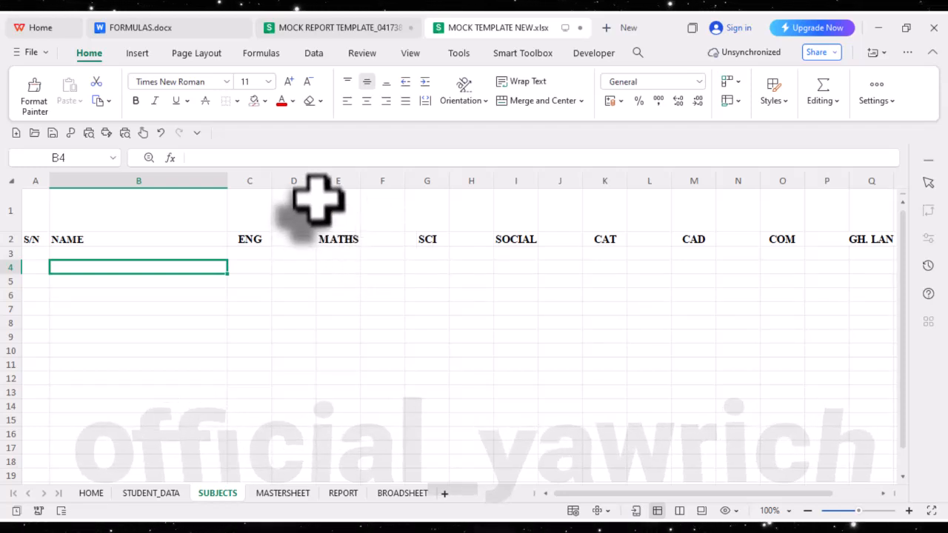
Narrow the blank spacer columns D, F, H, J, L, N, P and R together to roughly half their width
click(307, 177)
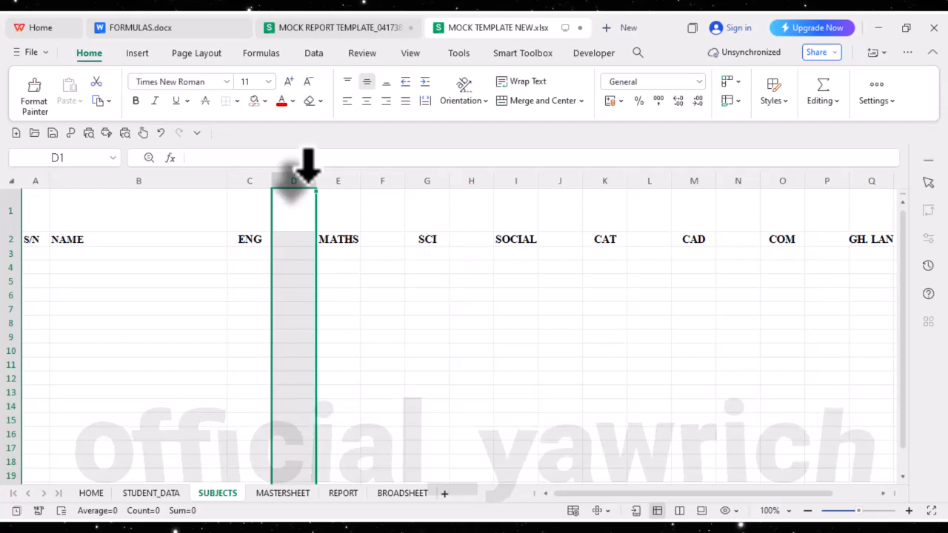
ctrl+click(385, 176)
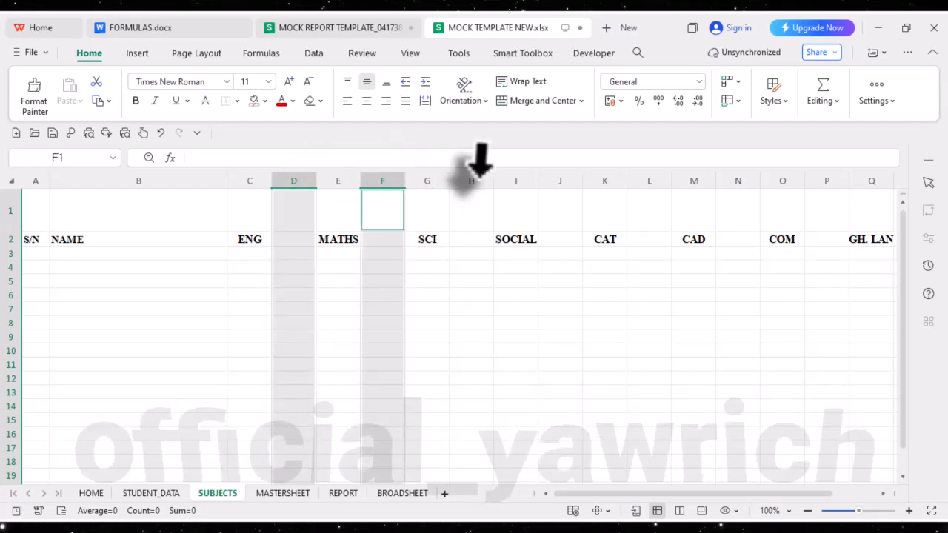
ctrl+click(477, 176)
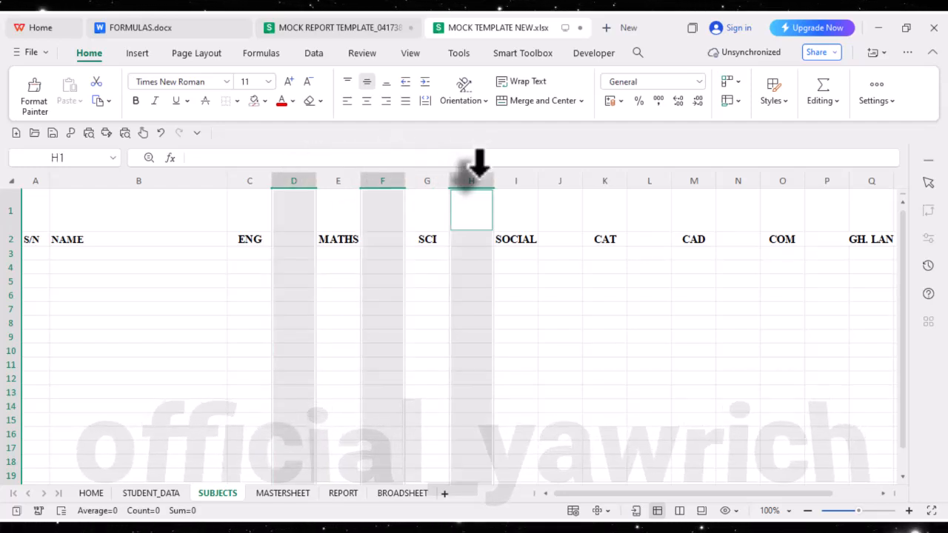
ctrl+click(564, 176)
ctrl+click(650, 176)
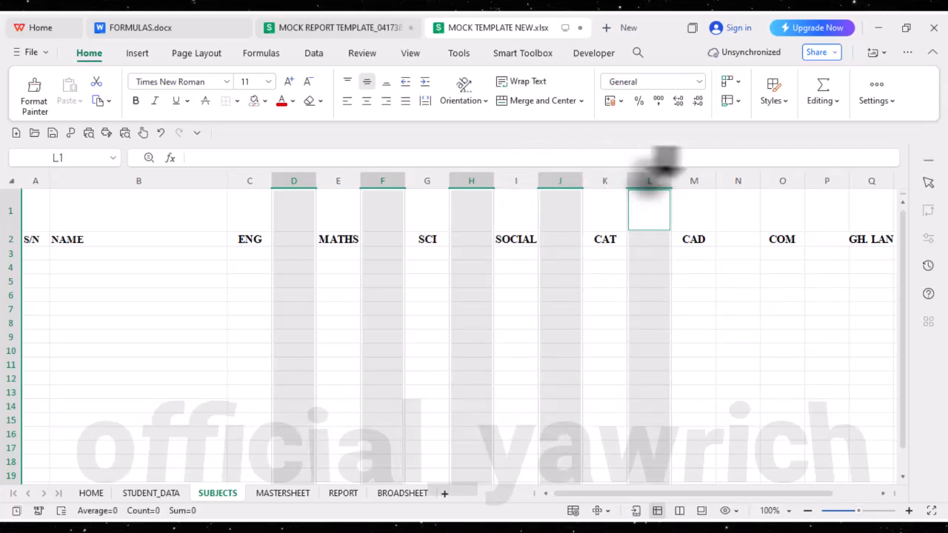
ctrl+click(739, 177)
ctrl+click(830, 178)
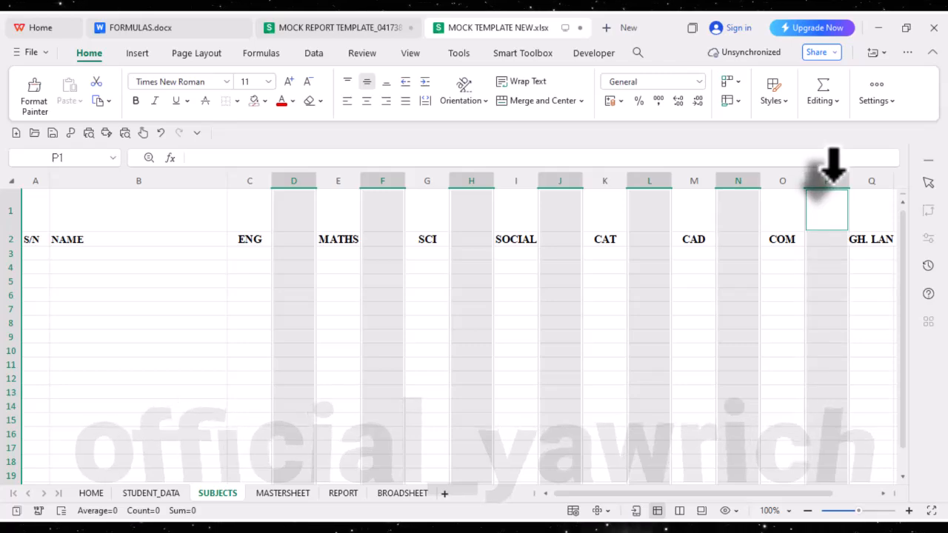
drag(792, 495, 861, 493)
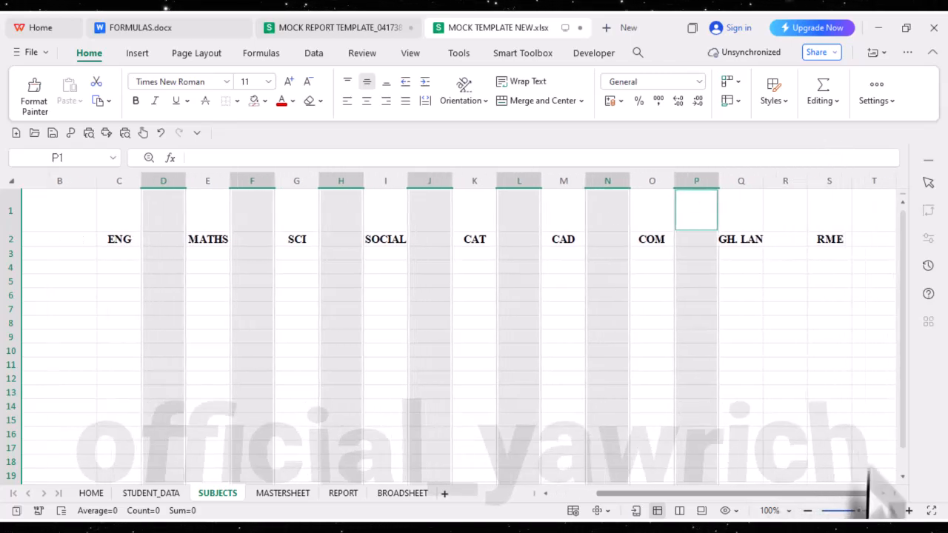
ctrl+click(787, 180)
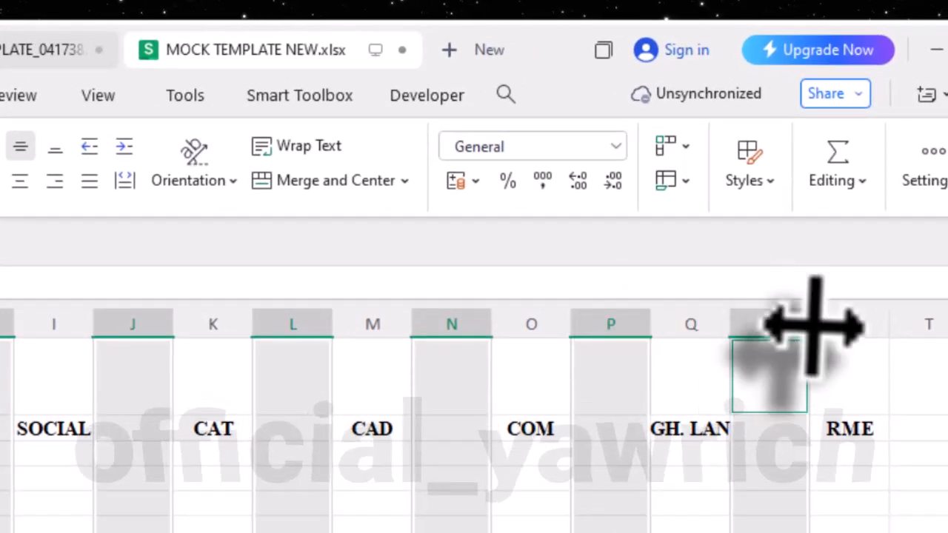
drag(814, 323, 776, 363)
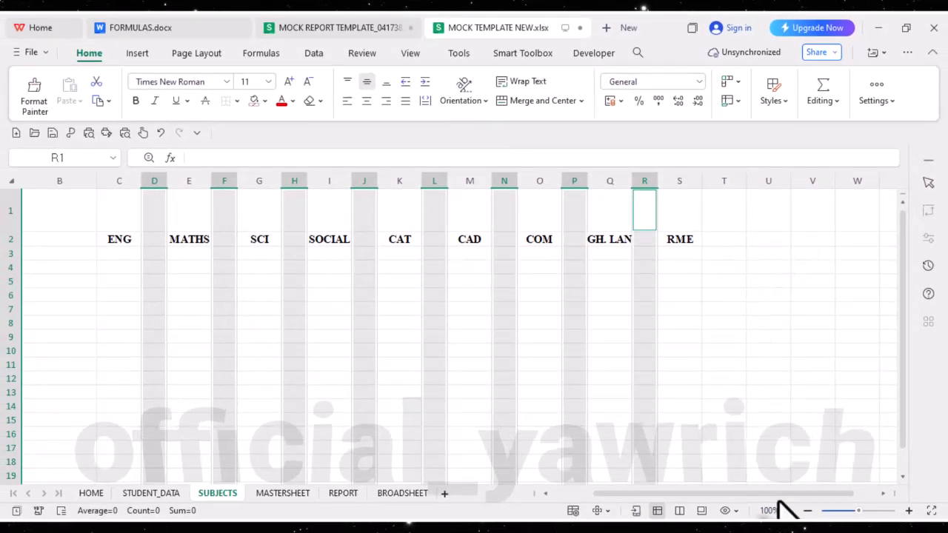
Fill the blank spacer columns D through R between the subjects with the white theme color
scroll(764, 499, left, 3)
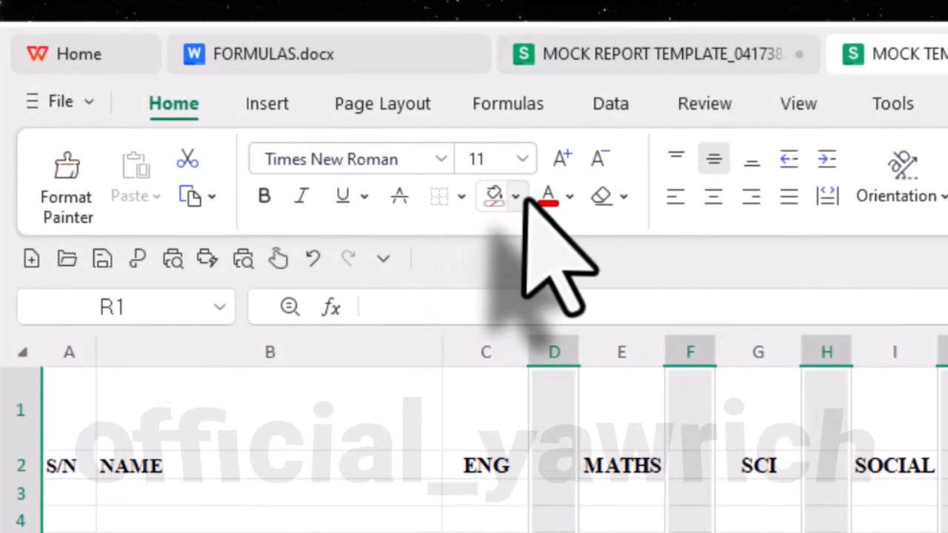
click(516, 195)
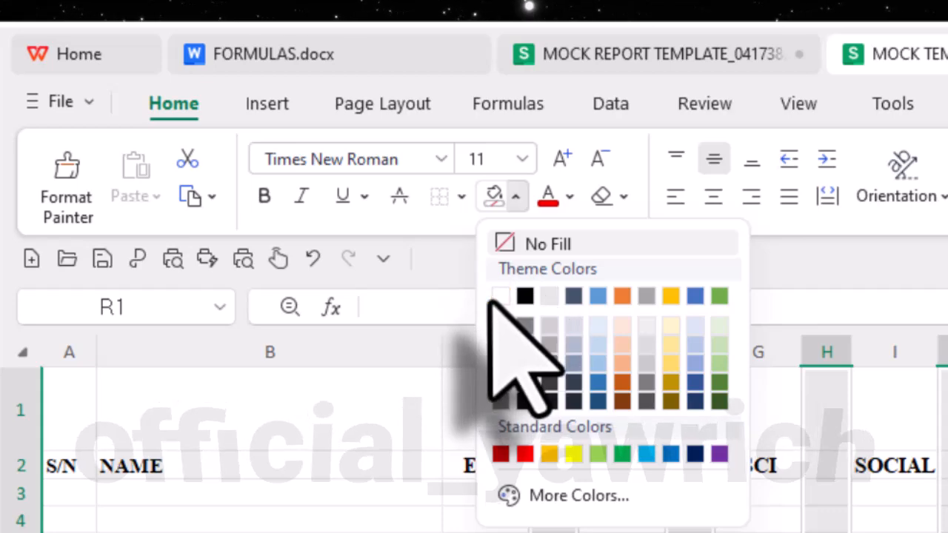
click(501, 295)
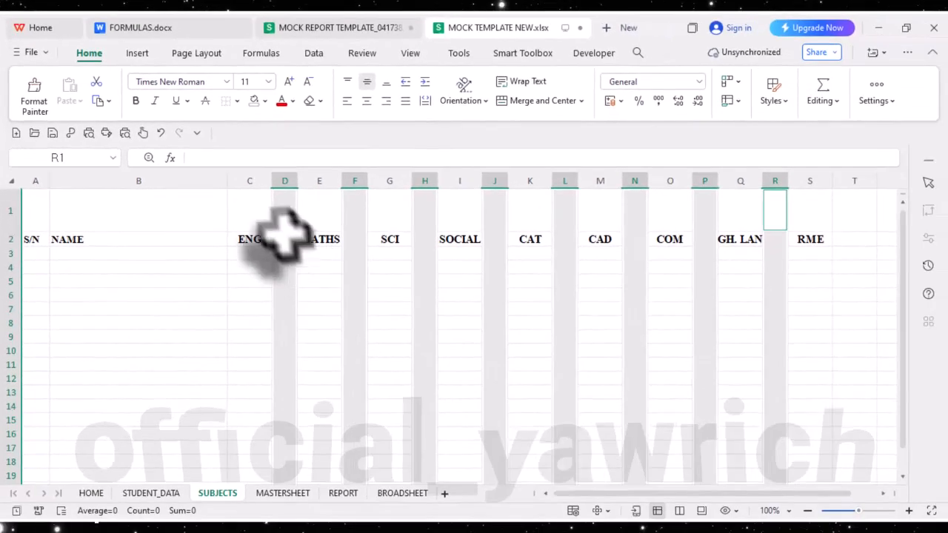
Fill the subject columns C, E, G, I, K, M, O, Q and S with a light green theme color
click(256, 175)
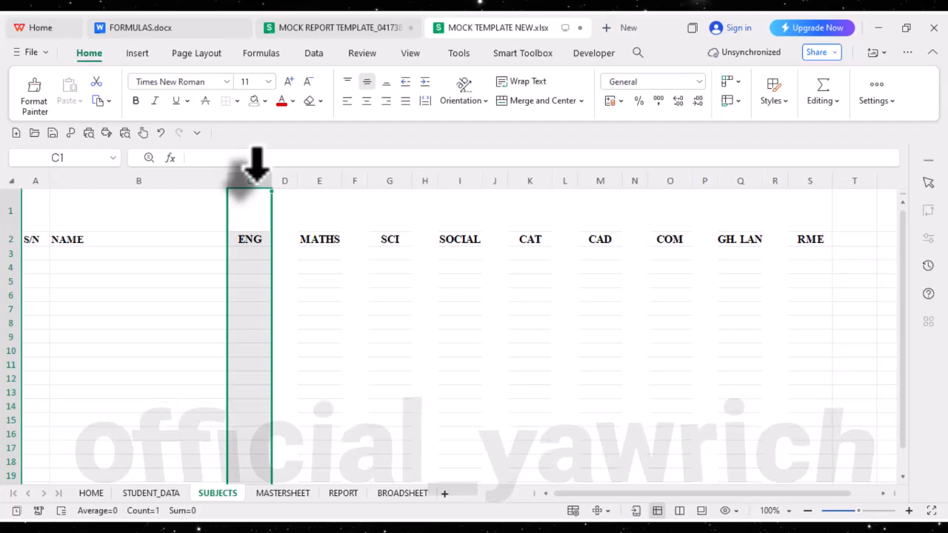
ctrl+click(324, 178)
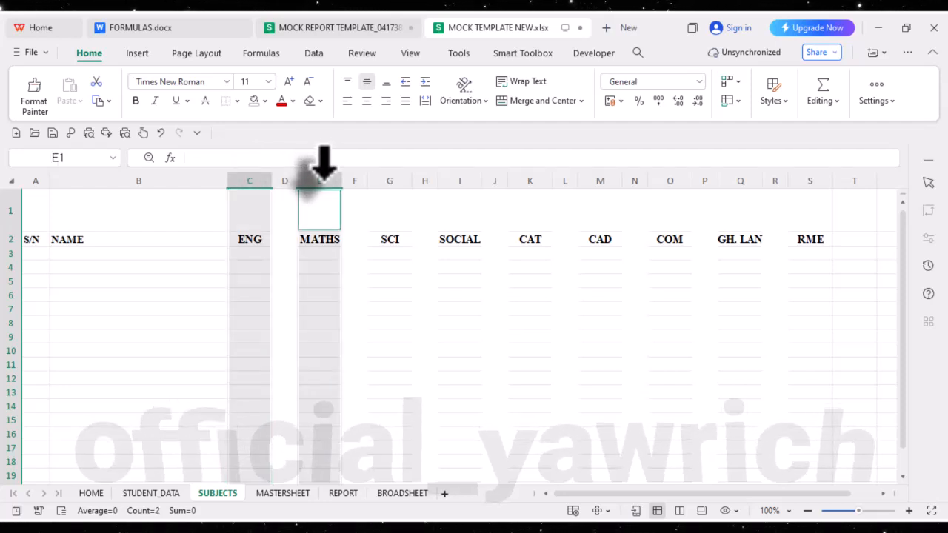
ctrl+click(391, 178)
ctrl+click(459, 178)
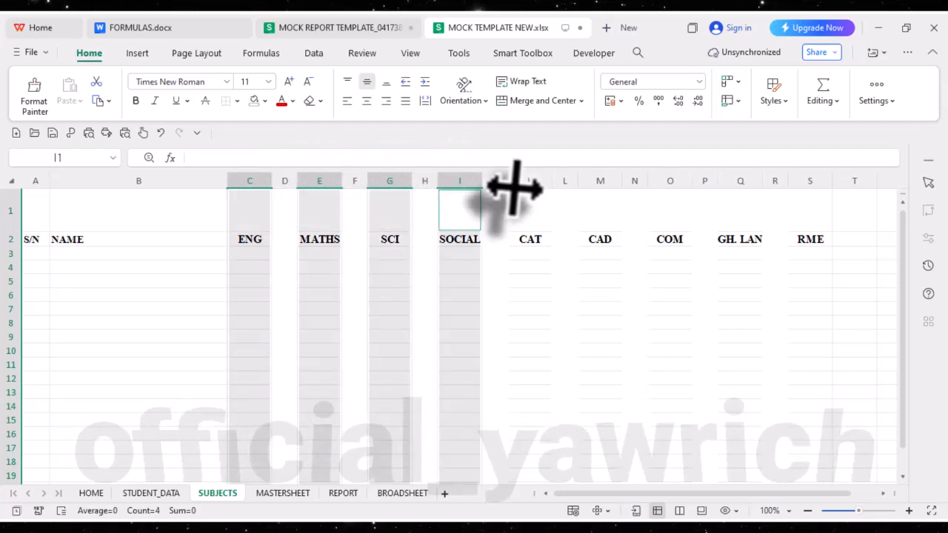
ctrl+click(530, 178)
ctrl+click(600, 178)
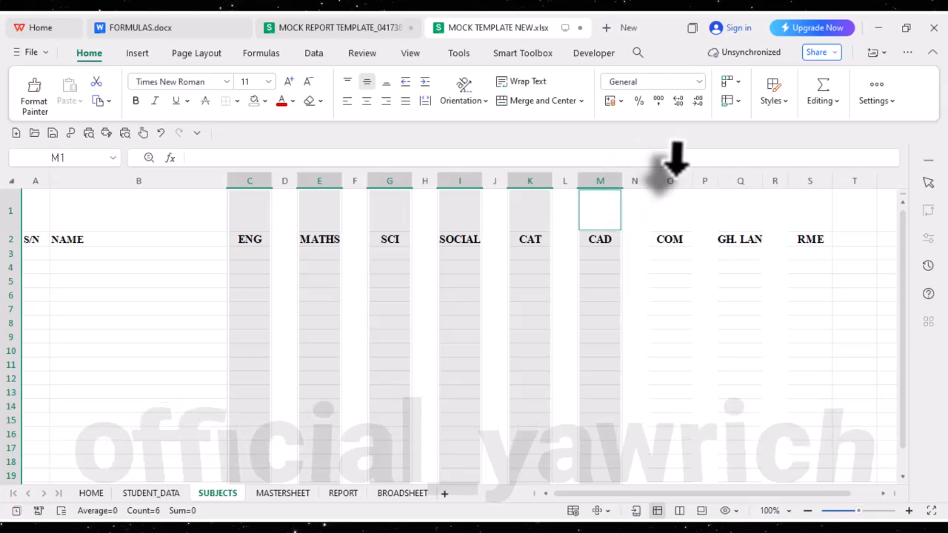
ctrl+click(670, 179)
ctrl+click(743, 178)
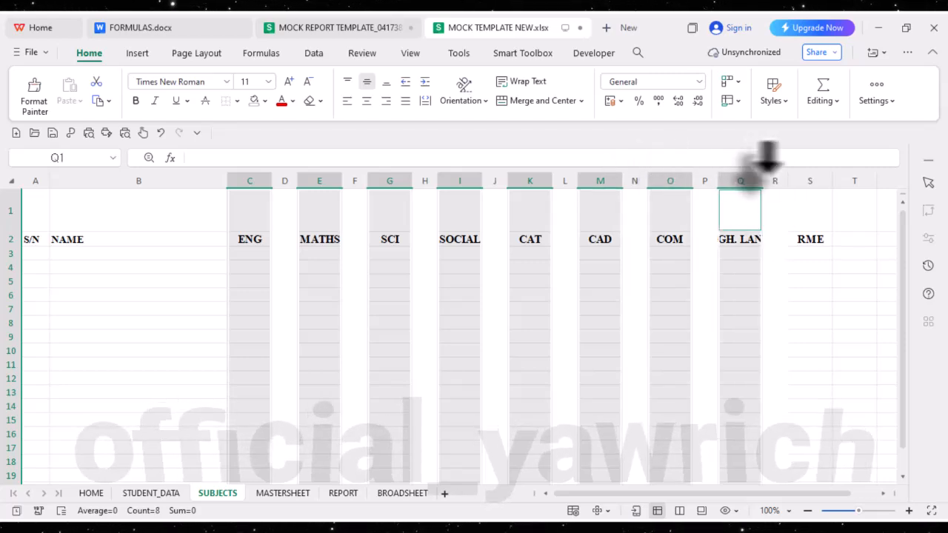
ctrl+click(812, 178)
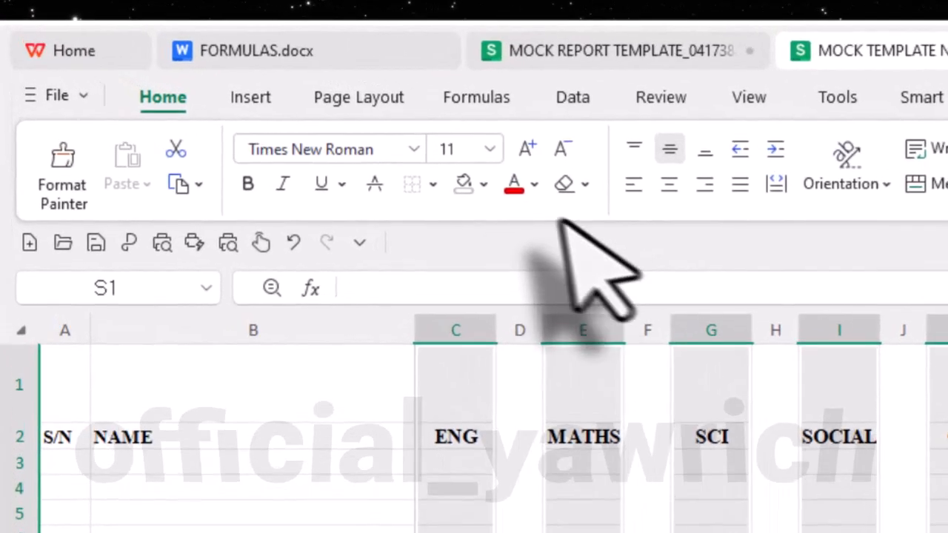
click(361, 138)
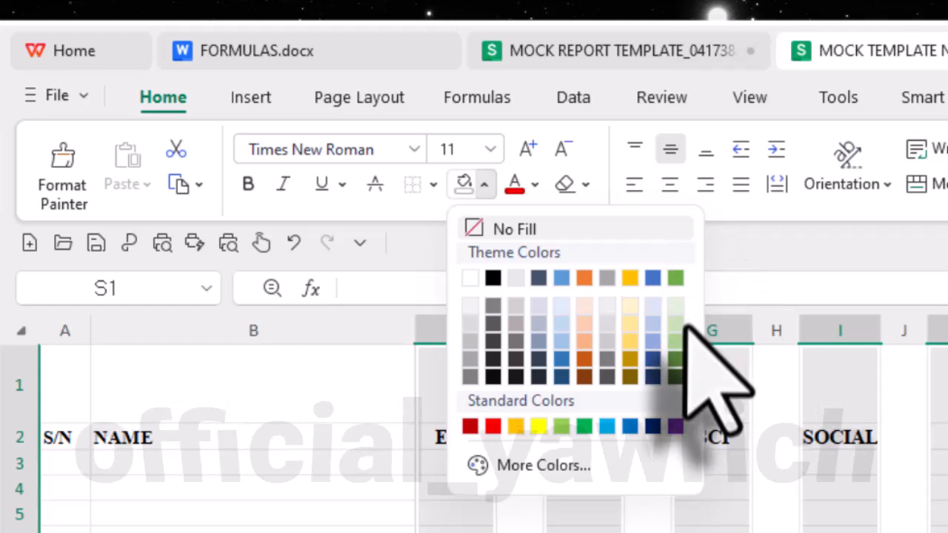
click(675, 341)
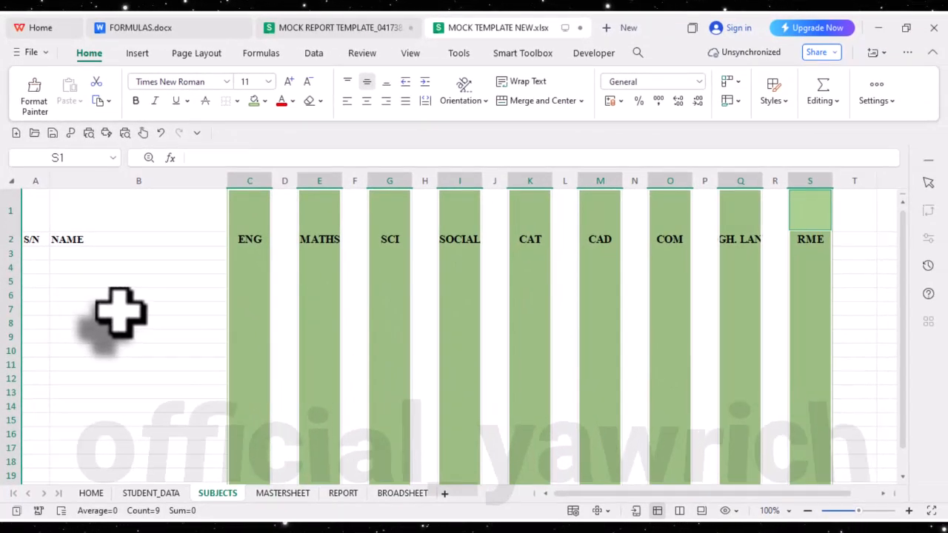
click(120, 310)
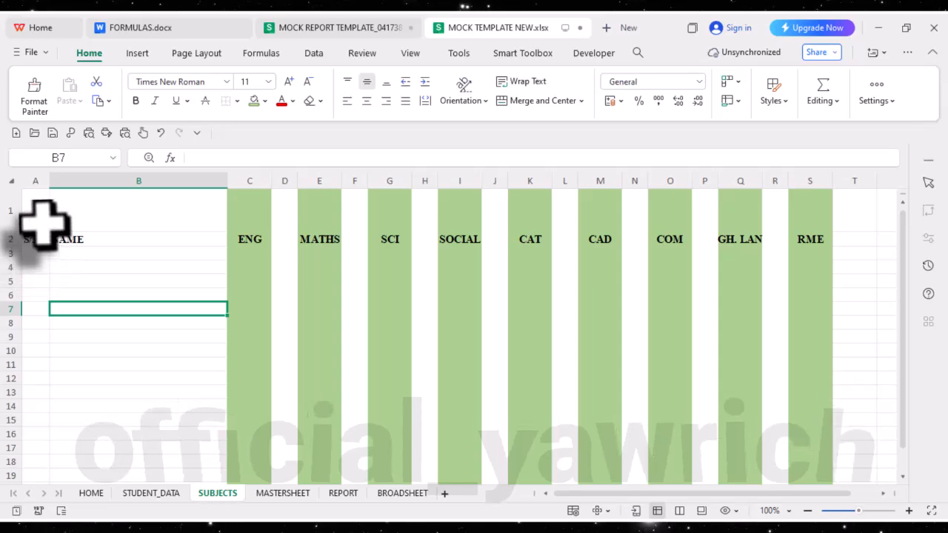
Merge and center A1:S1 and enter the title SUBJECTS
drag(38, 216, 806, 216)
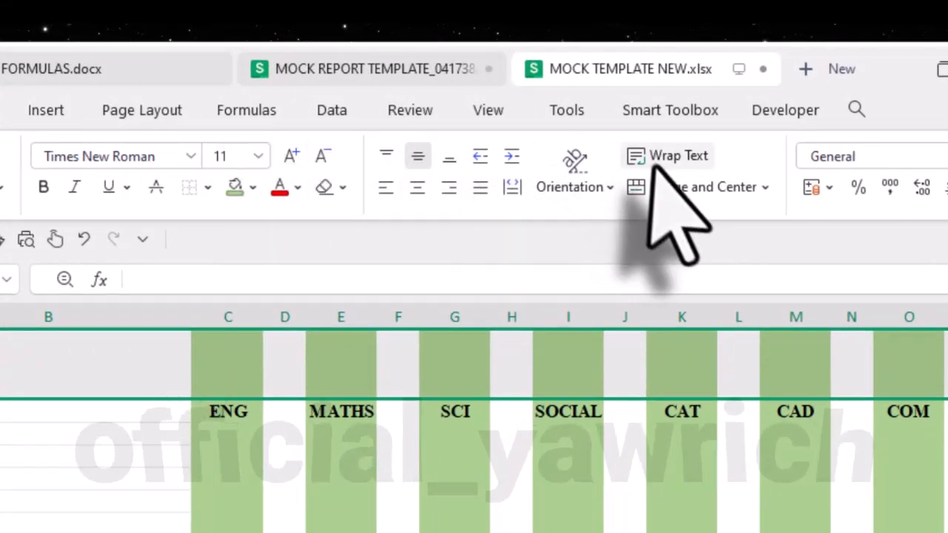
click(687, 188)
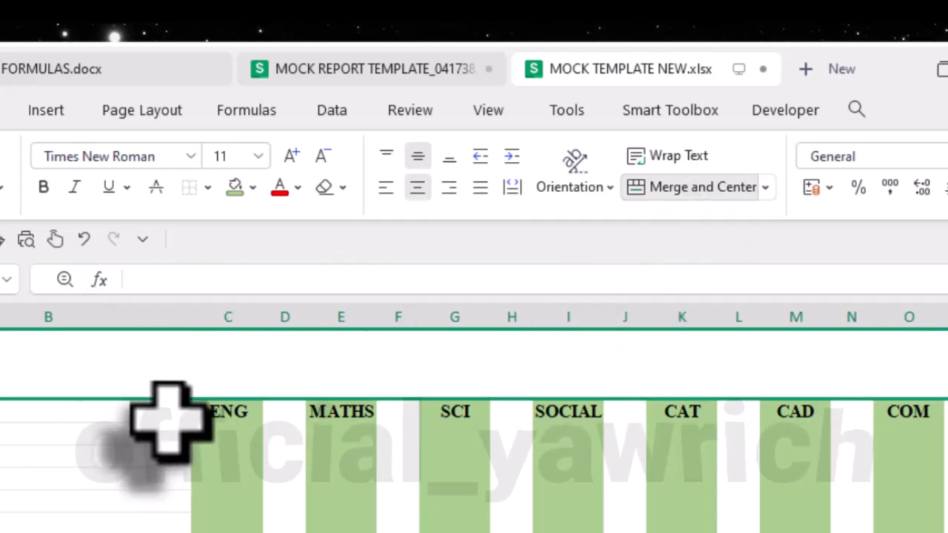
text(SUBJE)
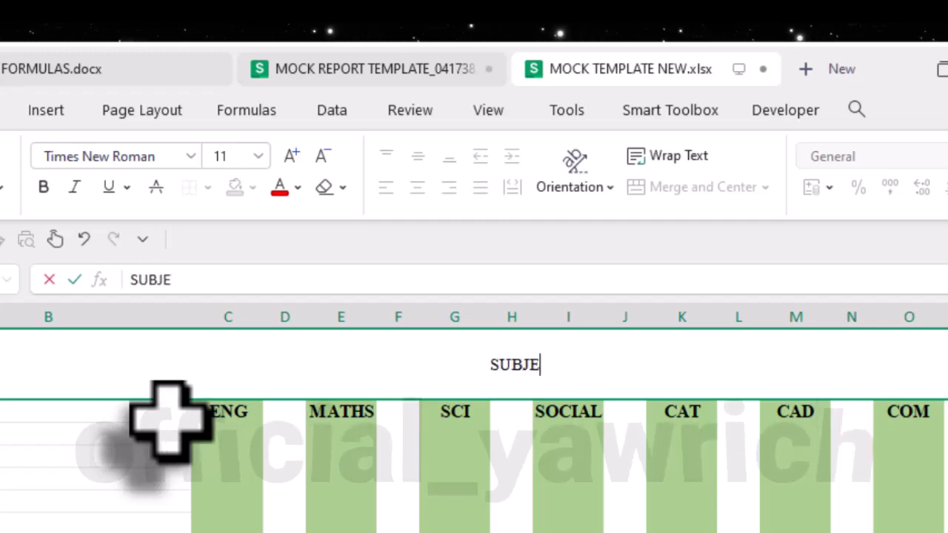
text(CTS)
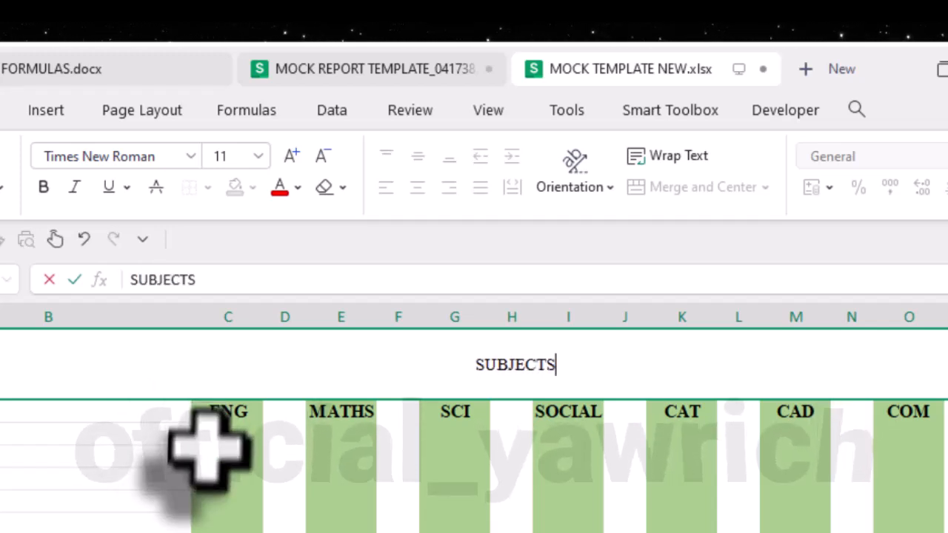
click(141, 519)
Increase the SUBJECTS title's font size to 20 and make it bold
click(328, 366)
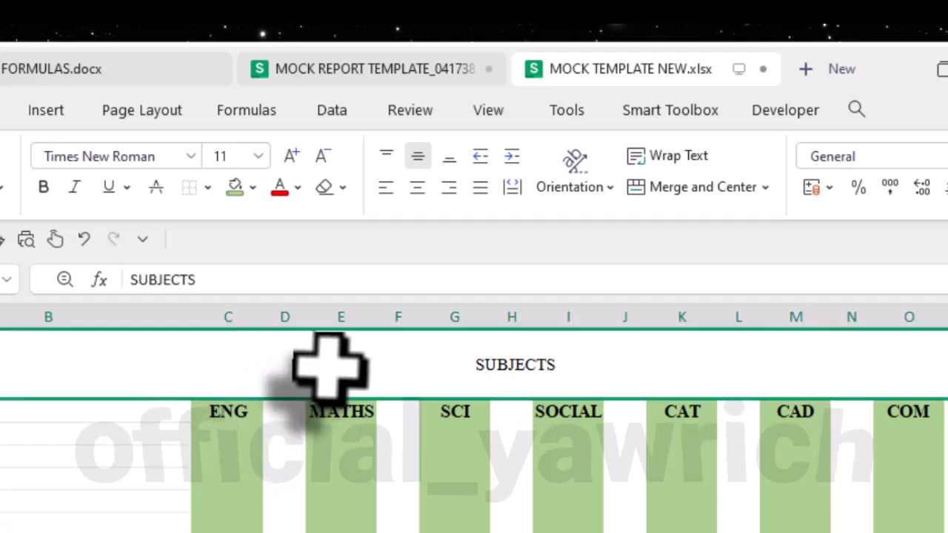
click(292, 156)
click(292, 155)
click(292, 155)
click(292, 155)
click(292, 156)
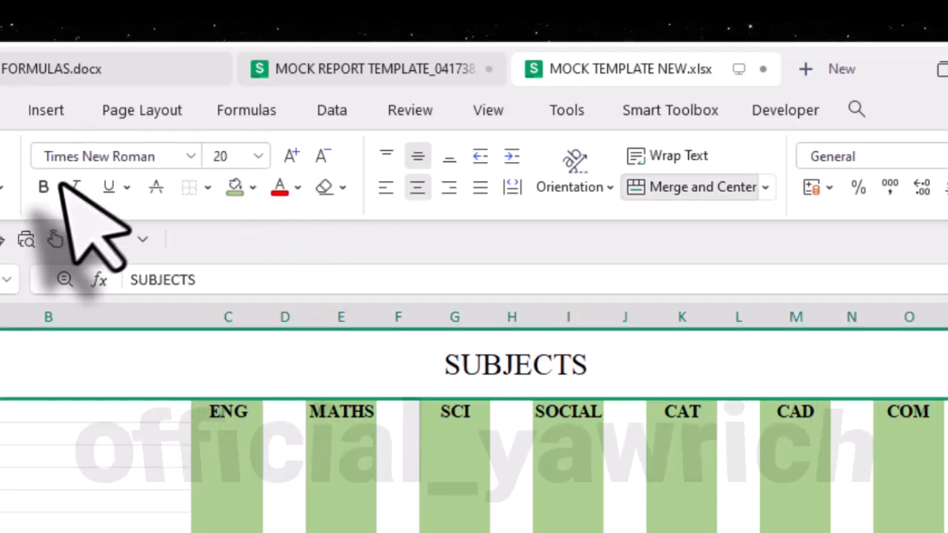
click(43, 187)
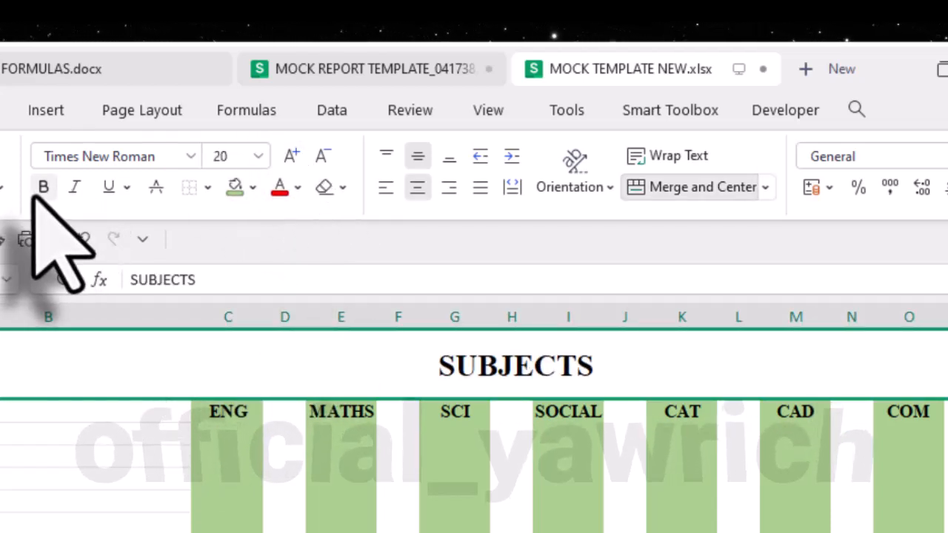
Enlarge the SUBJECTS title in row 1 to font size 36
click(292, 156)
click(292, 155)
click(292, 156)
click(292, 156)
click(292, 155)
click(292, 155)
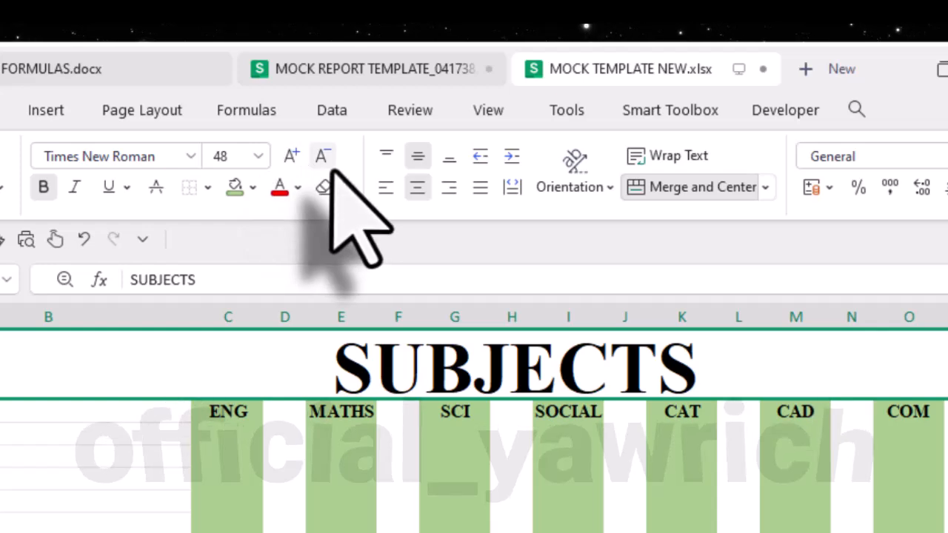
click(320, 155)
click(202, 509)
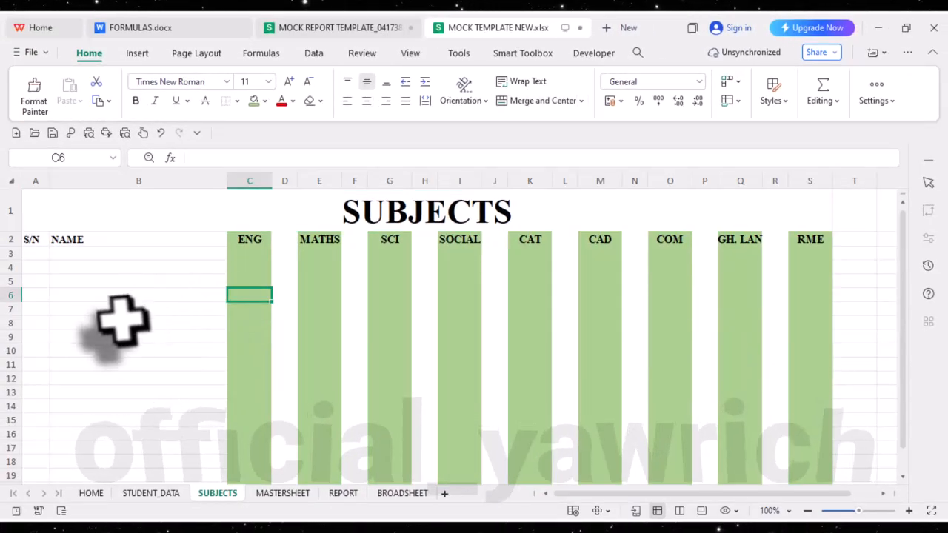
click(83, 210)
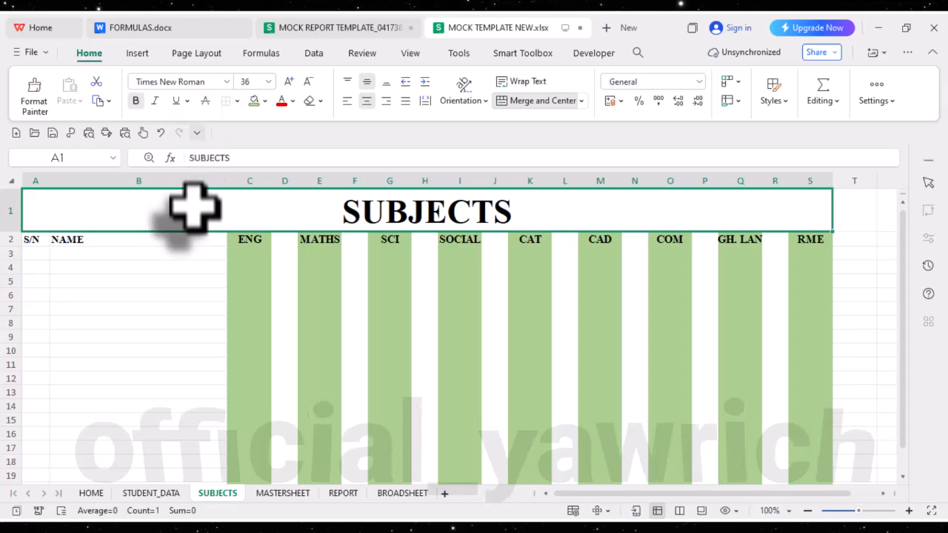
drag(190, 205, 226, 355)
scroll(247, 343, up, 3)
click(103, 254)
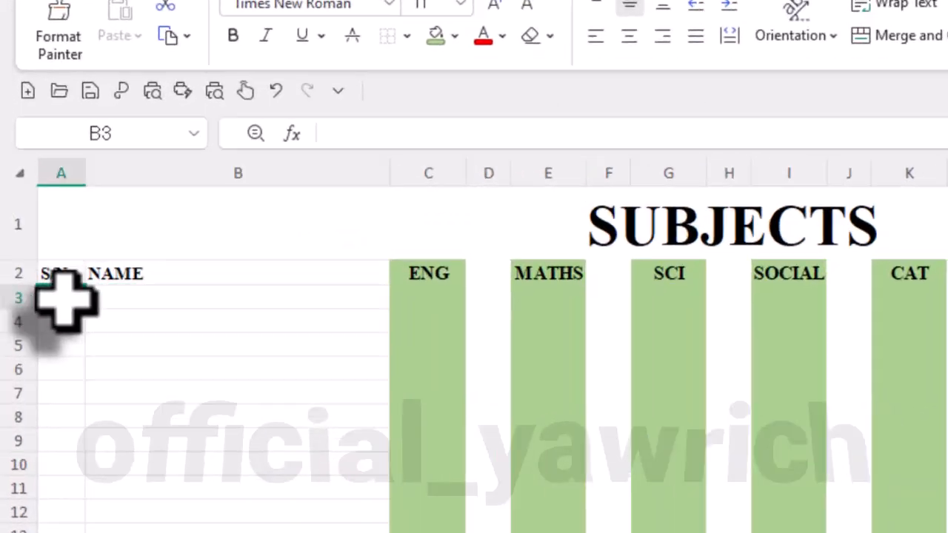
Select cell A3 and copy the S/N formula =IF(LEN(STUDENT_DATA!A3)=0,"",STUDENT_DATA!A3) from FORMULAS.docx
click(36, 253)
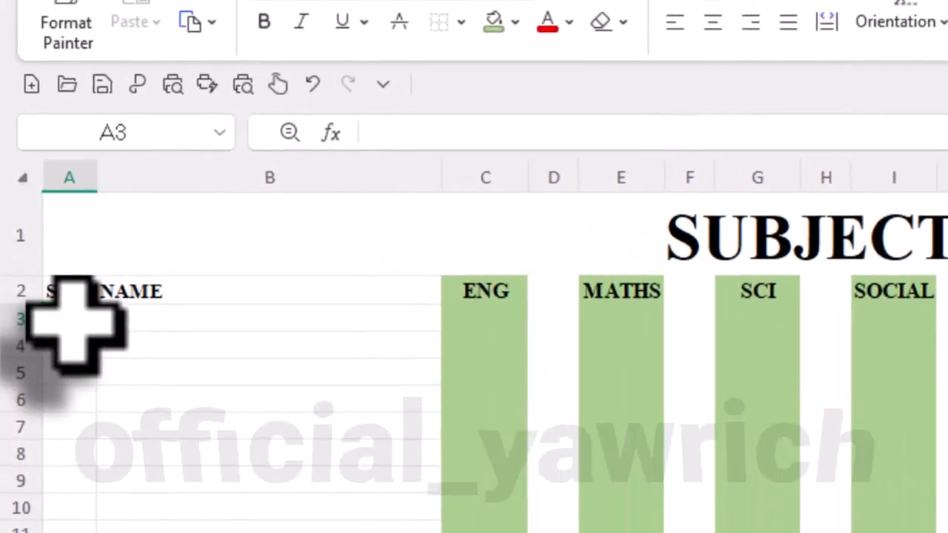
click(248, 37)
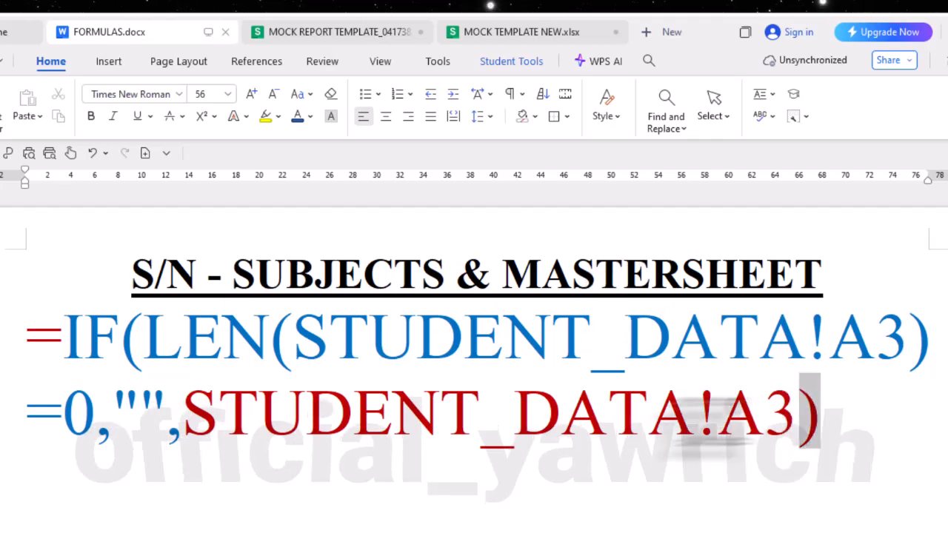
drag(809, 411, 34, 352)
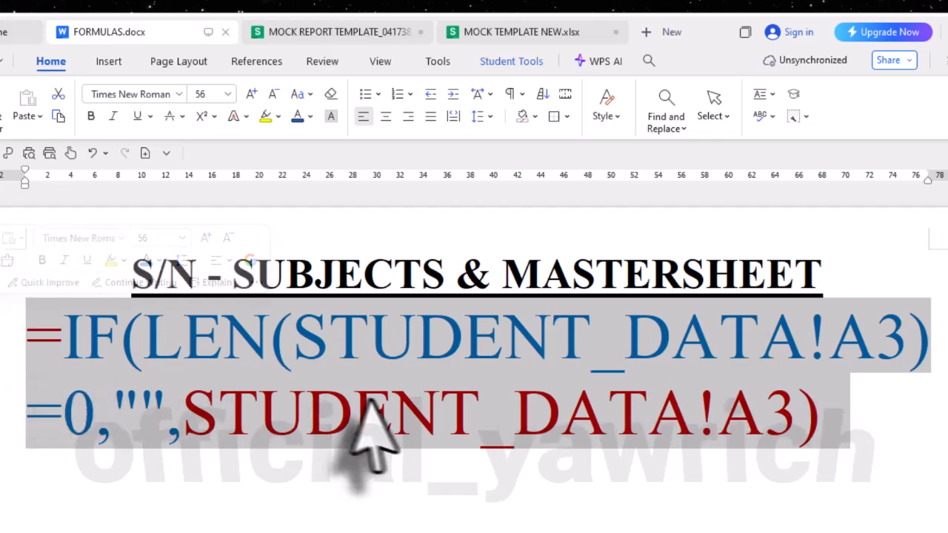
click(389, 411)
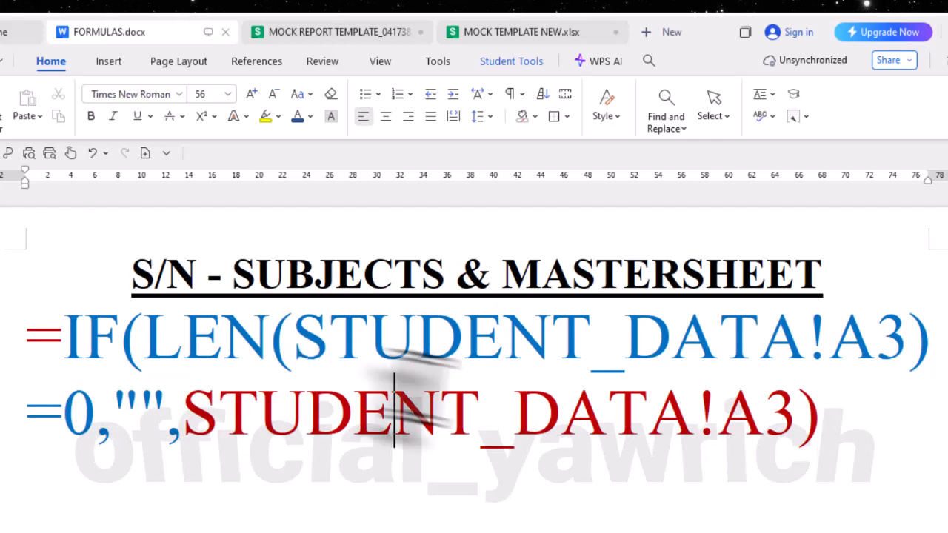
drag(825, 414, 28, 337)
key(ctrl+c)
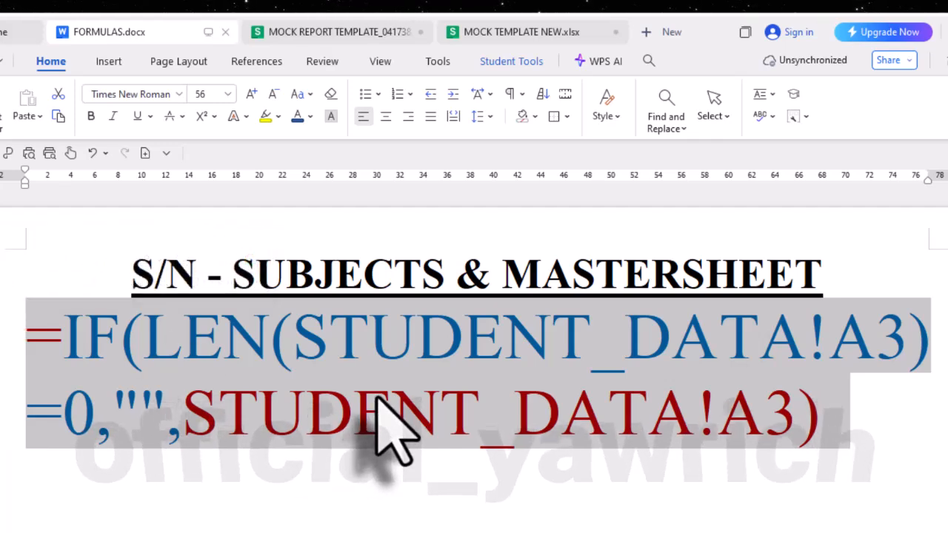
Return to MOCK TEMPLATE NEW.xlsx and enter the copied formula =IF(LEN(STUDENT_DATA!A3)=0,"",STUDENT_DATA!A3) in cell A3 of the SUBJECTS sheet
click(569, 37)
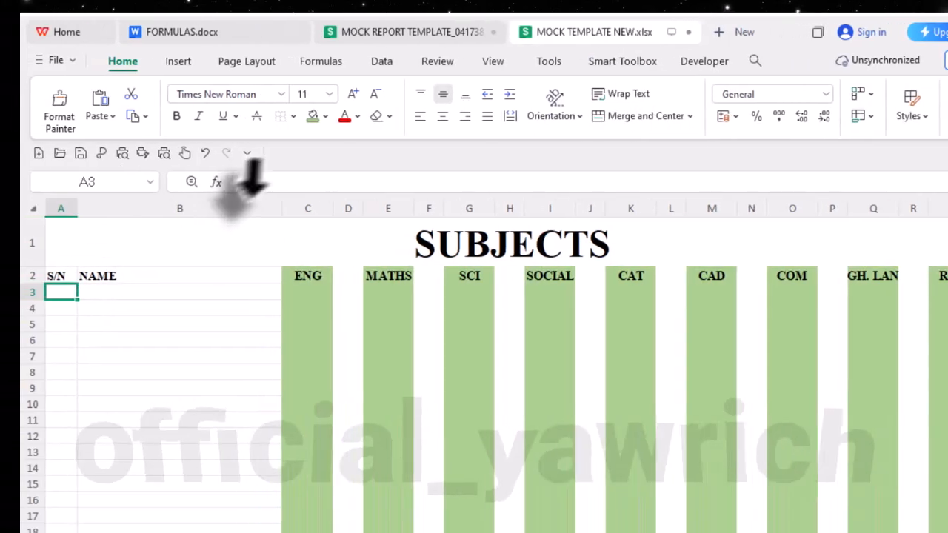
click(280, 191)
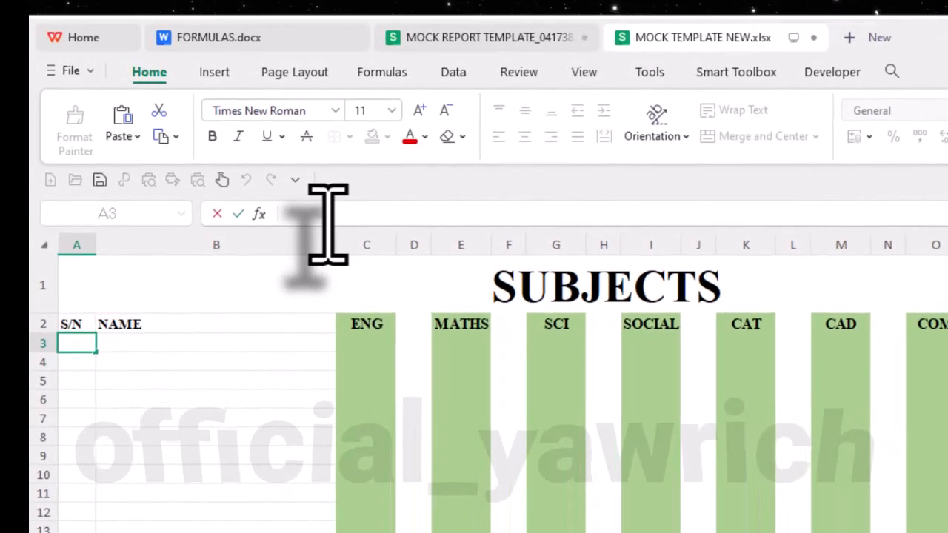
key(ctrl+v)
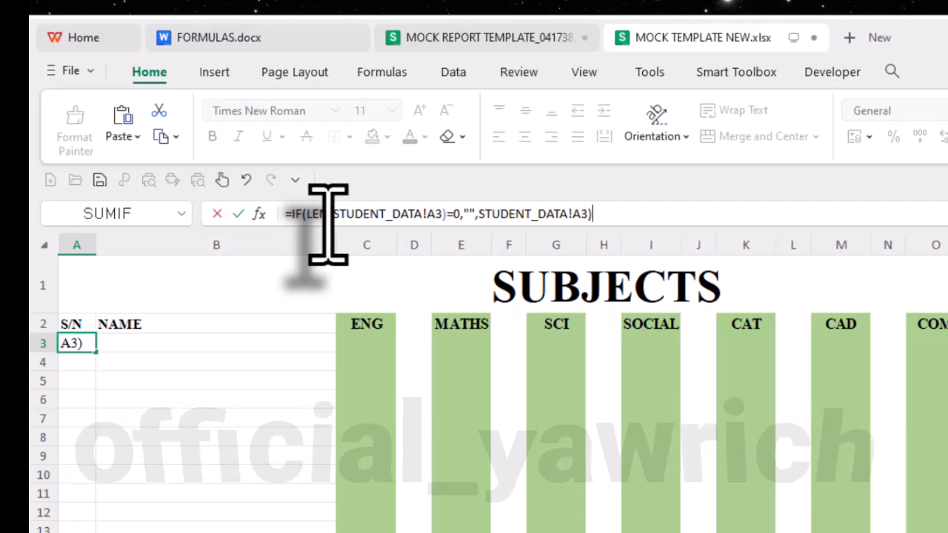
key(Return)
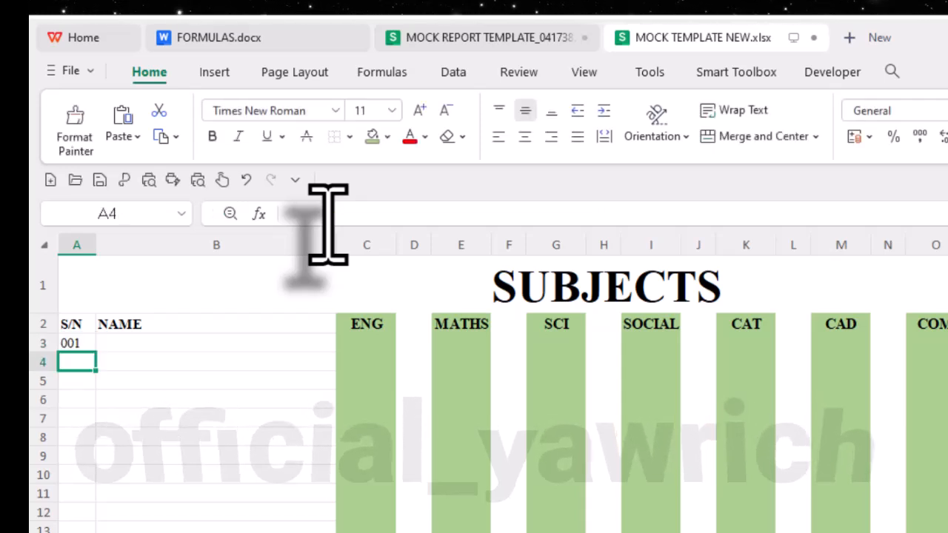
click(86, 345)
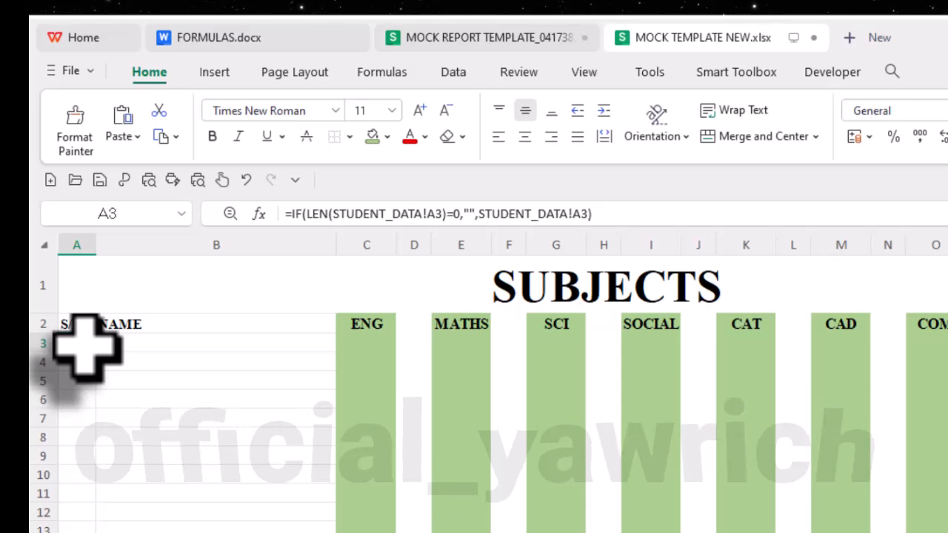
Review the S/N formula in FORMULAS.docx, examining the IF(LEN()) test and the STUDENT_DATA!A3 return reference separately
click(266, 41)
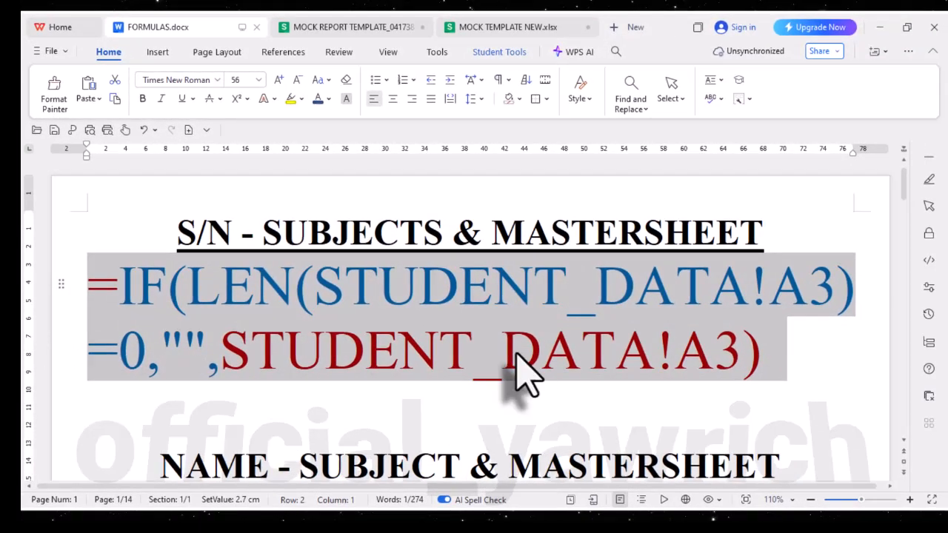
click(504, 356)
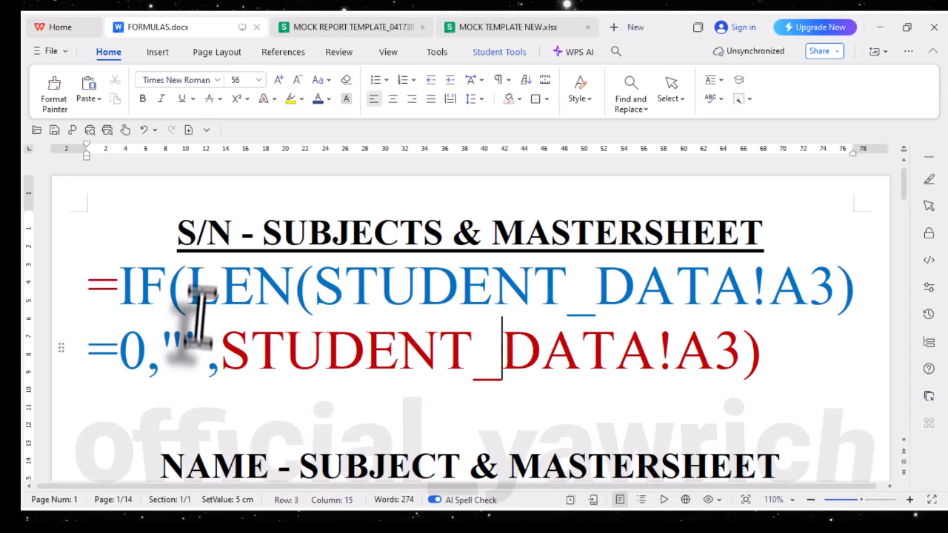
drag(220, 363, 126, 282)
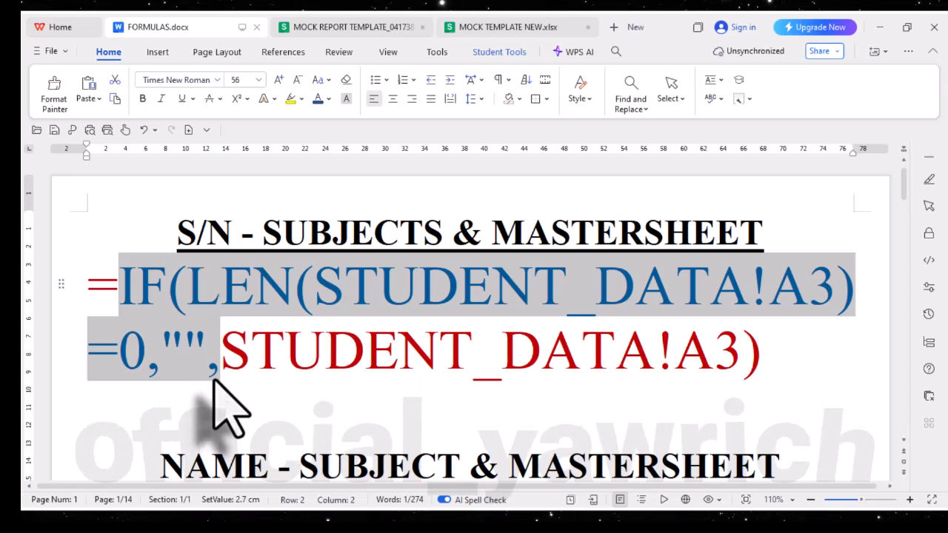
click(232, 363)
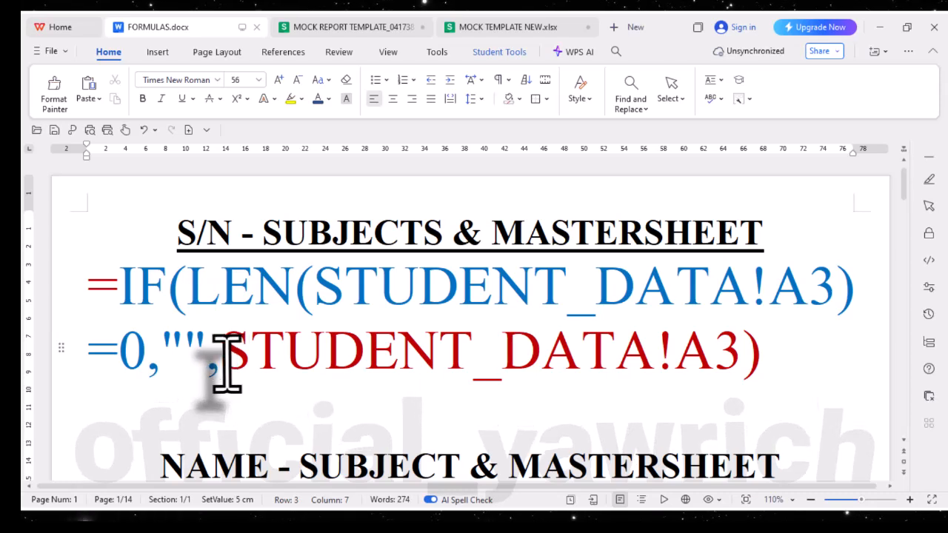
drag(229, 367, 728, 363)
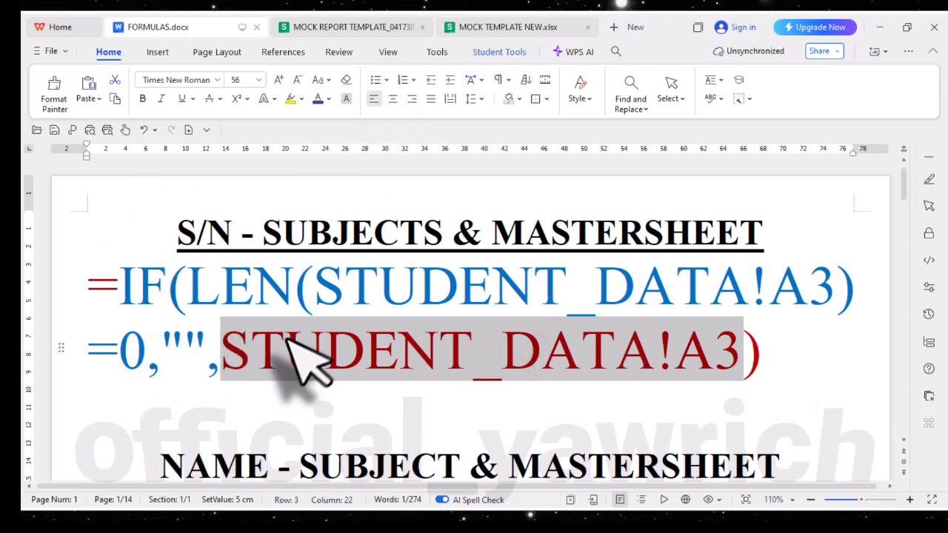
Try to extend the serial-number formula down column A of the SUBJECTS sheet, starting from A5
click(492, 28)
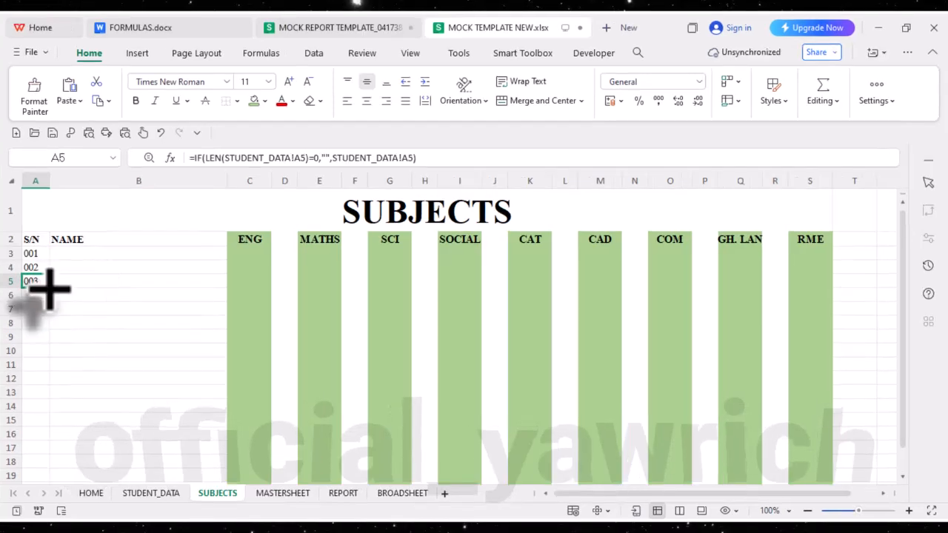
drag(50, 288, 49, 486)
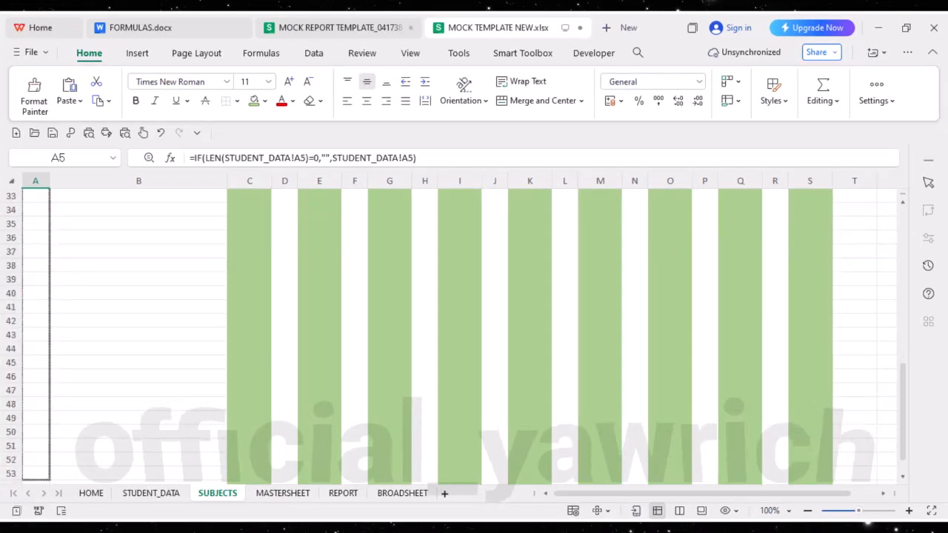
drag(49, 486, 34, 278)
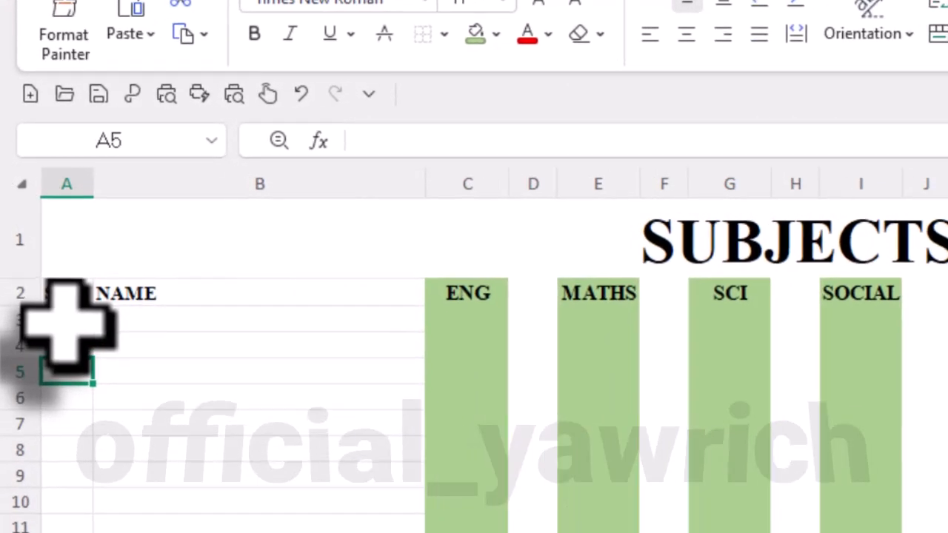
click(67, 322)
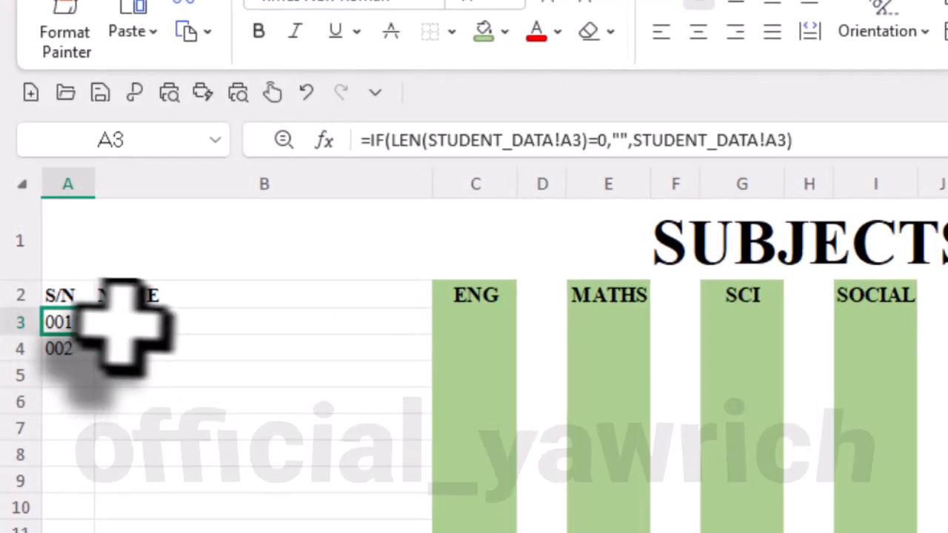
click(126, 323)
click(61, 348)
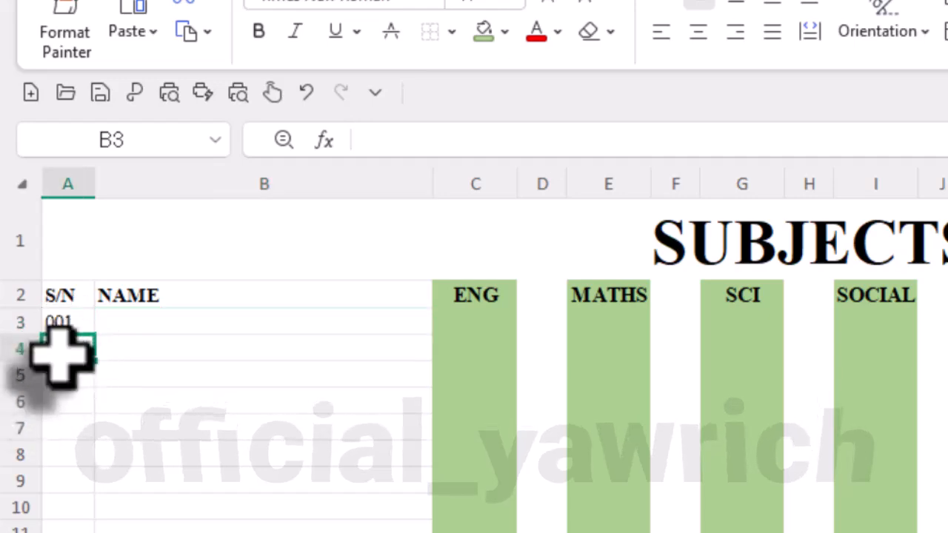
Select cell B3 and copy the NAME formula =IF(LEN(STUDENT_DATA!B3)=0,"",STUDENT_DATA!B3) from FORMULAS.docx
click(175, 326)
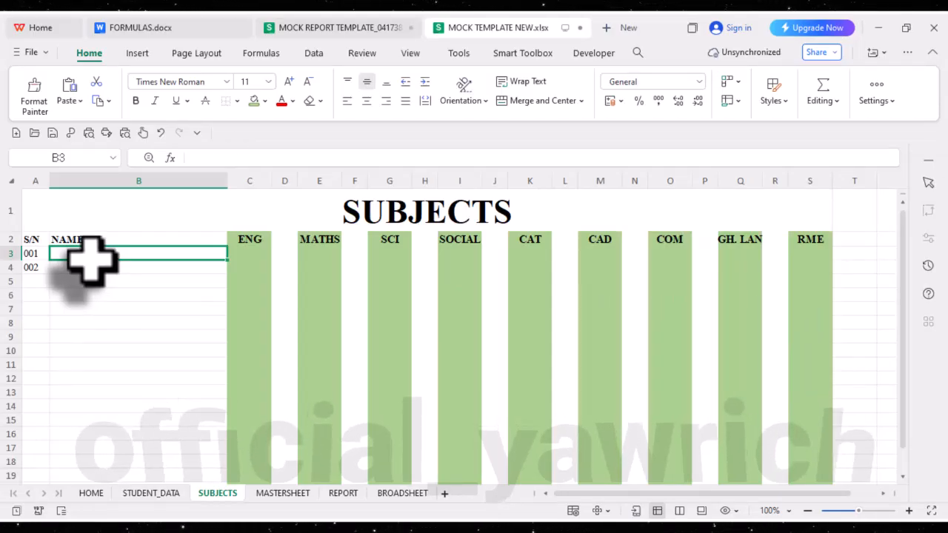
click(148, 27)
scroll(271, 403, down, 5)
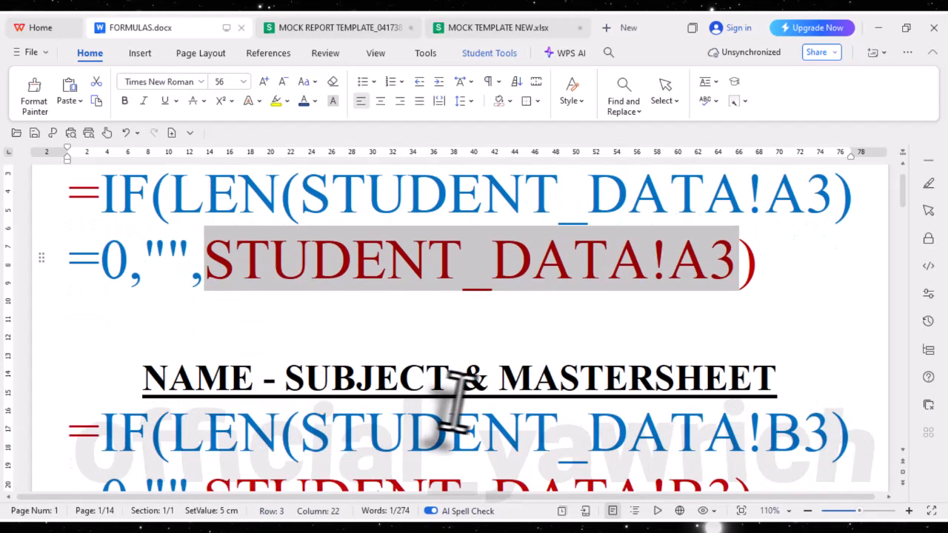
click(726, 423)
drag(740, 434, 64, 363)
key(ctrl+c)
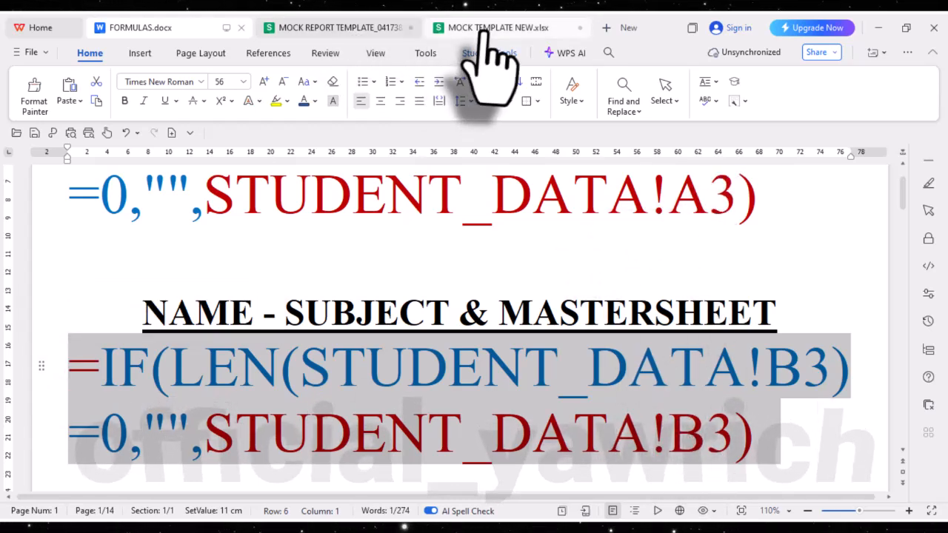
Return to MOCK TEMPLATE NEW.xlsx and enter the copied formula =IF(LEN(STUDENT_DATA!B3)=0,"",STUDENT_DATA!B3) in cell B3 of the SUBJECTS sheet
click(485, 27)
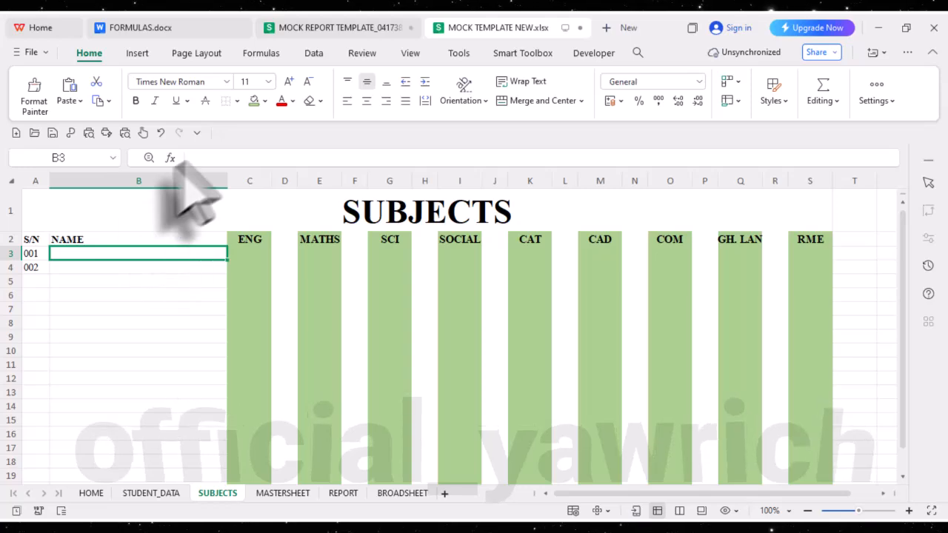
click(216, 157)
key(ctrl+v)
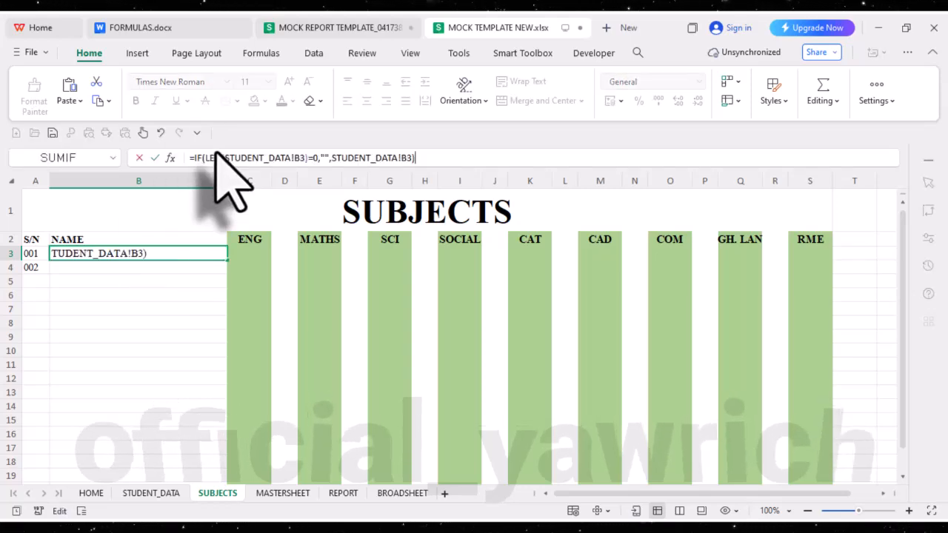
key(Return)
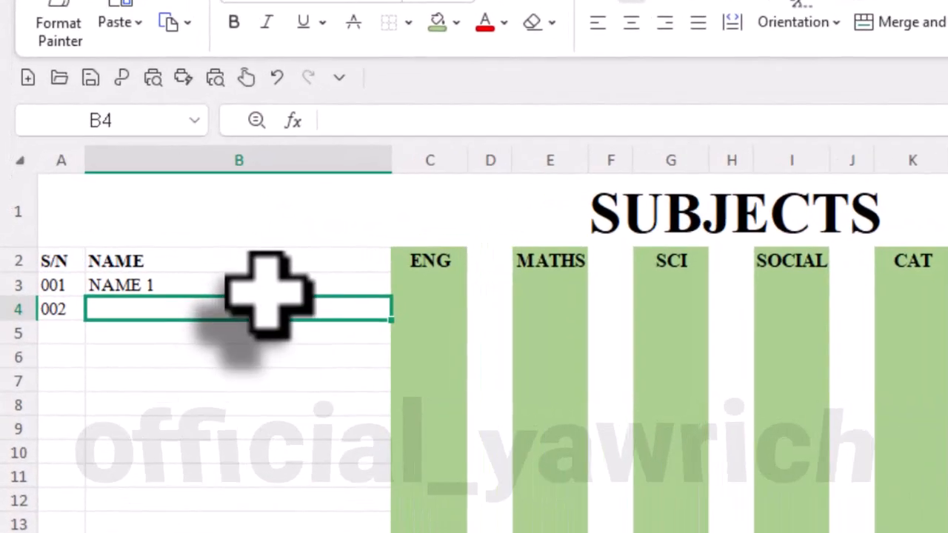
Fill the name formula from B3 down to B4 and check the formula in B4
click(268, 289)
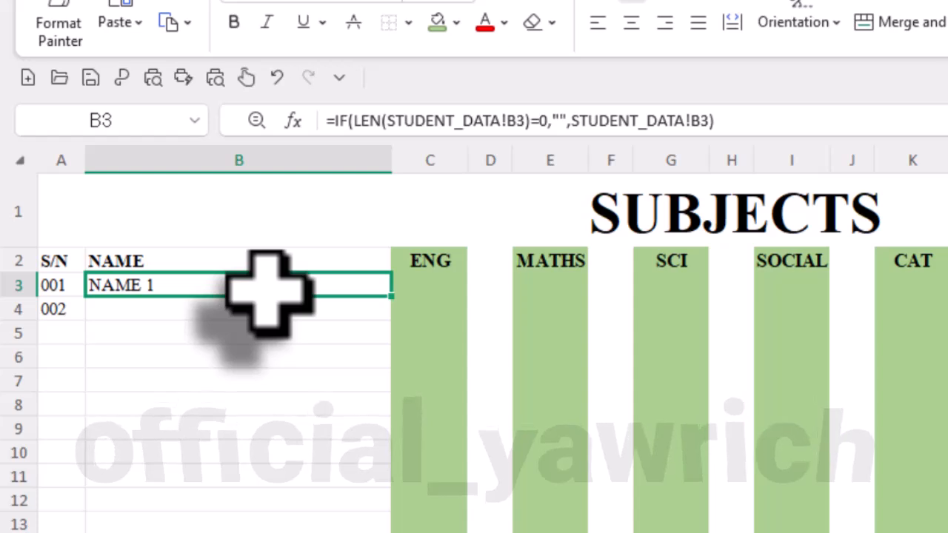
double_click(391, 297)
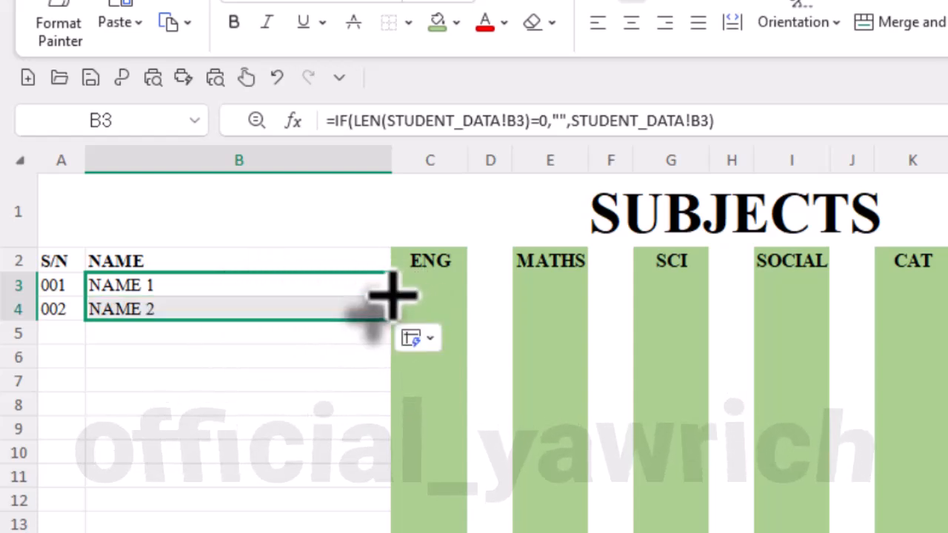
click(381, 334)
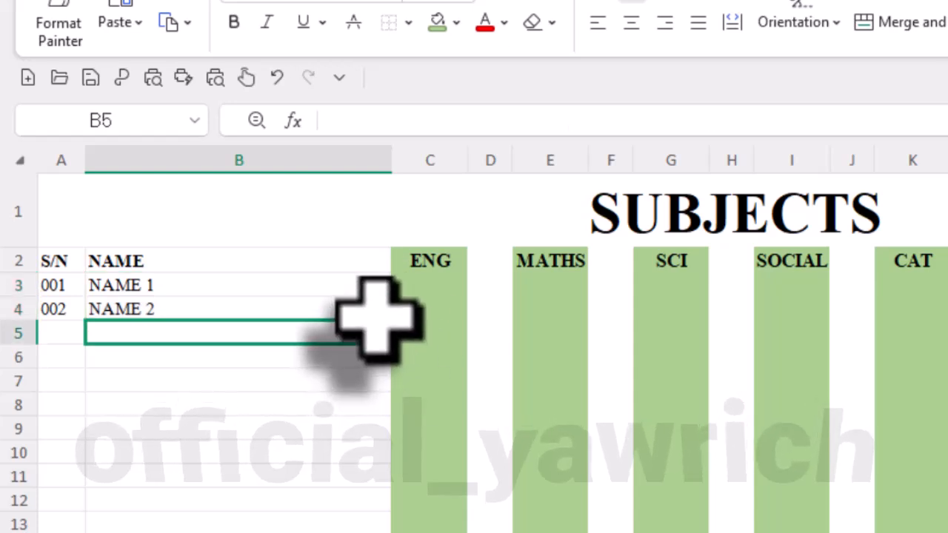
click(372, 317)
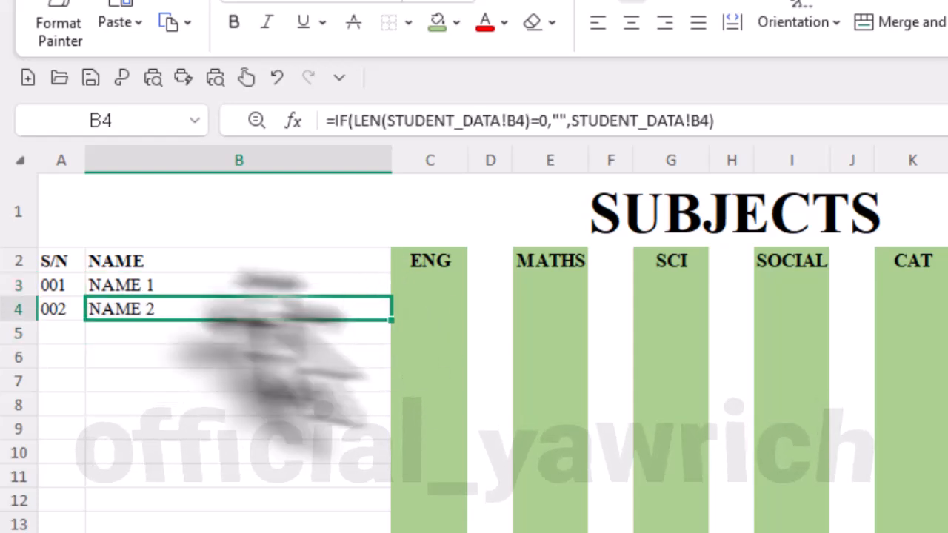
Fill the serial-number formula from A3 down column A to beyond row 102
click(64, 290)
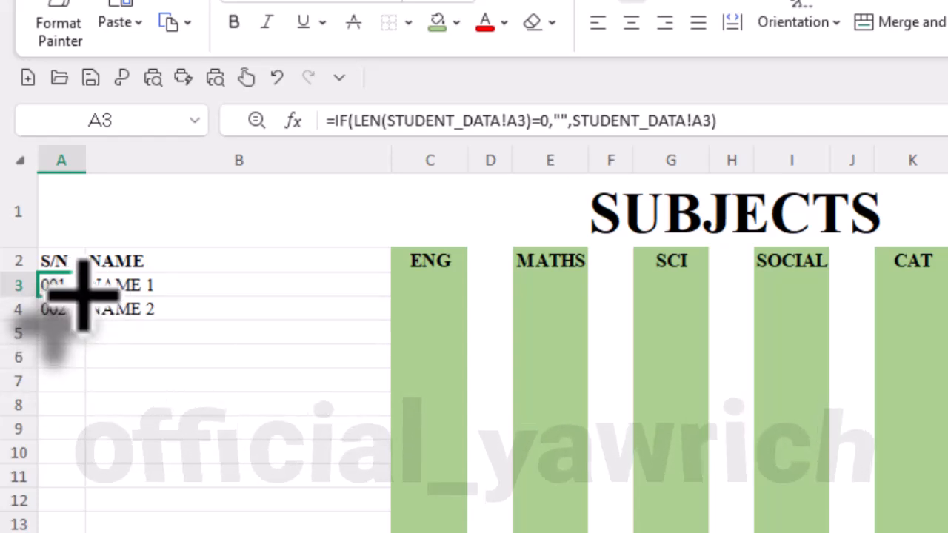
drag(74, 296, 85, 529)
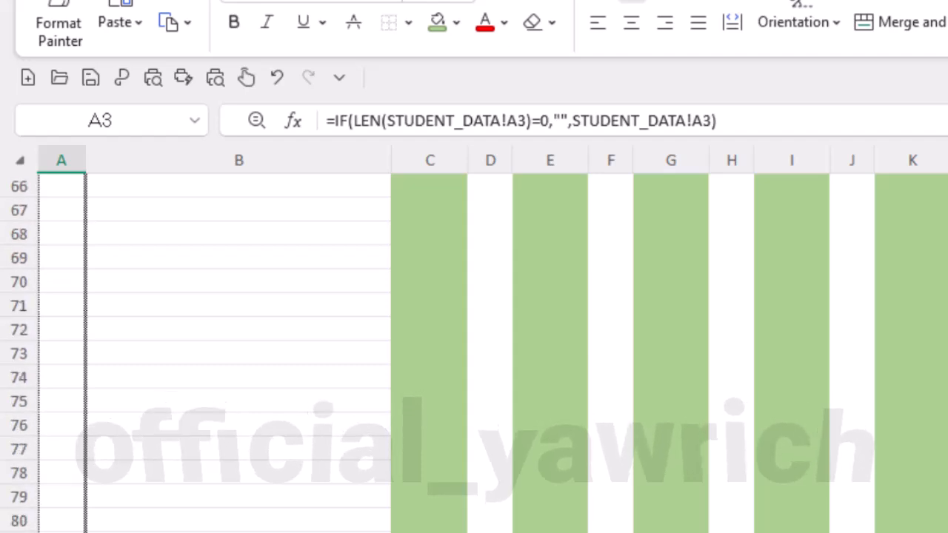
drag(85, 530, 57, 522)
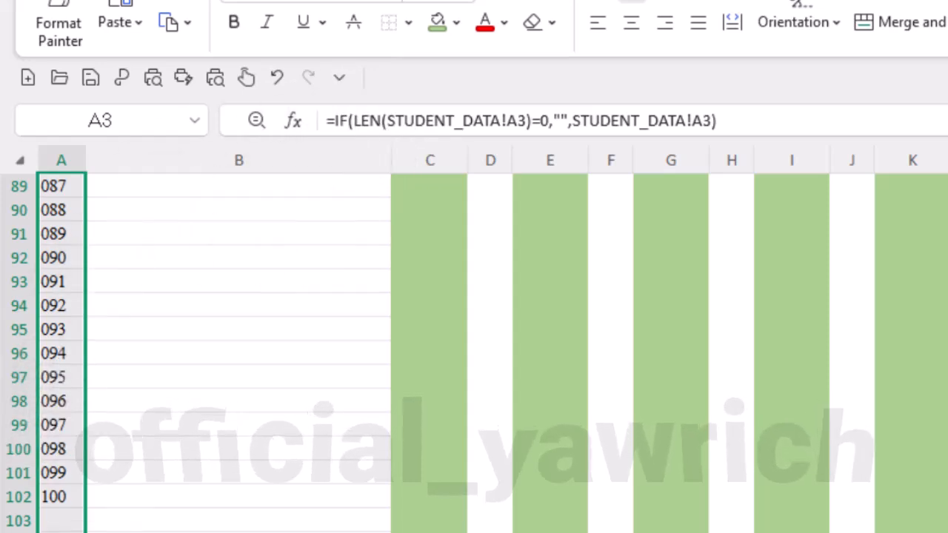
mouse_move(88, 532)
mouse_down()
mouse_move(95, 520)
mouse_move(82, 529)
mouse_up()
scroll(237, 508, up, 20)
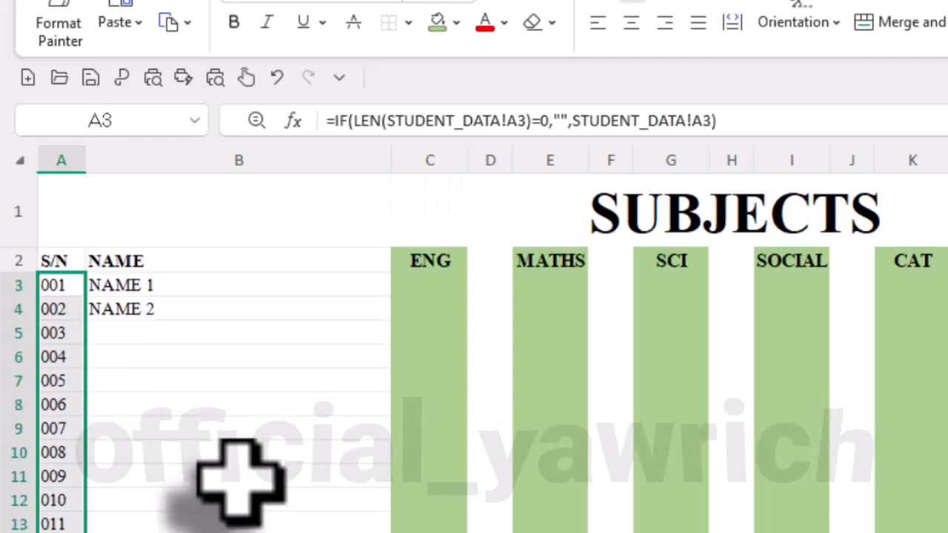
Clear cell B4 and fill the name formula from B3 down column B to row 105
click(215, 287)
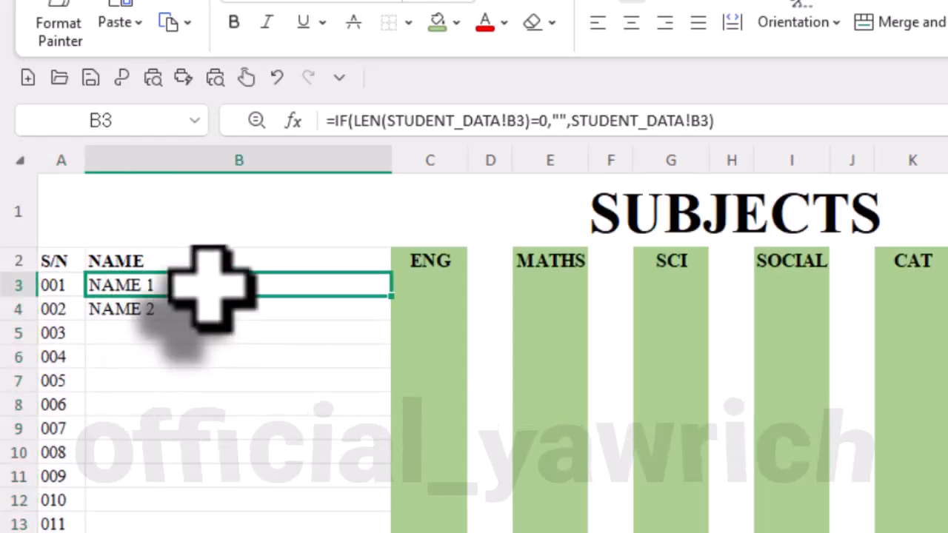
drag(391, 296, 391, 303)
click(377, 312)
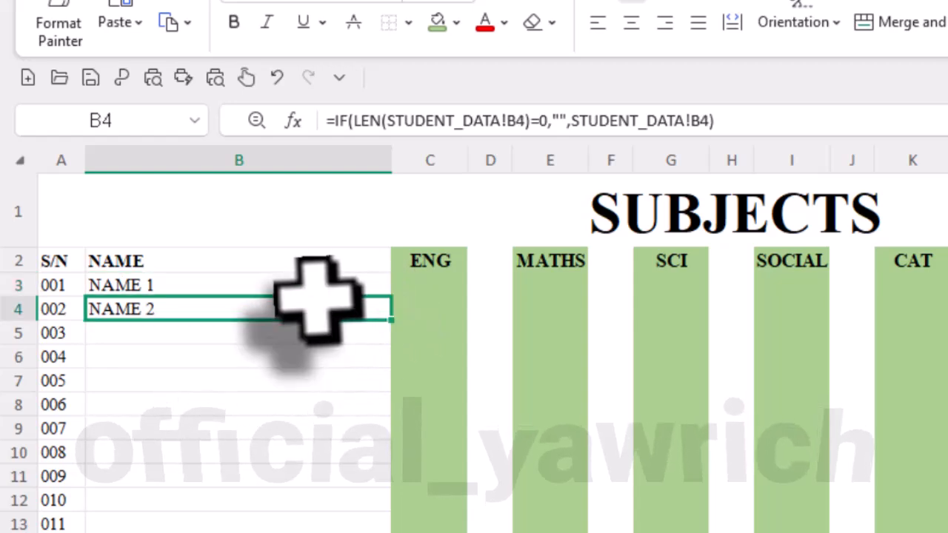
key(BackSpace)
drag(279, 422, 279, 406)
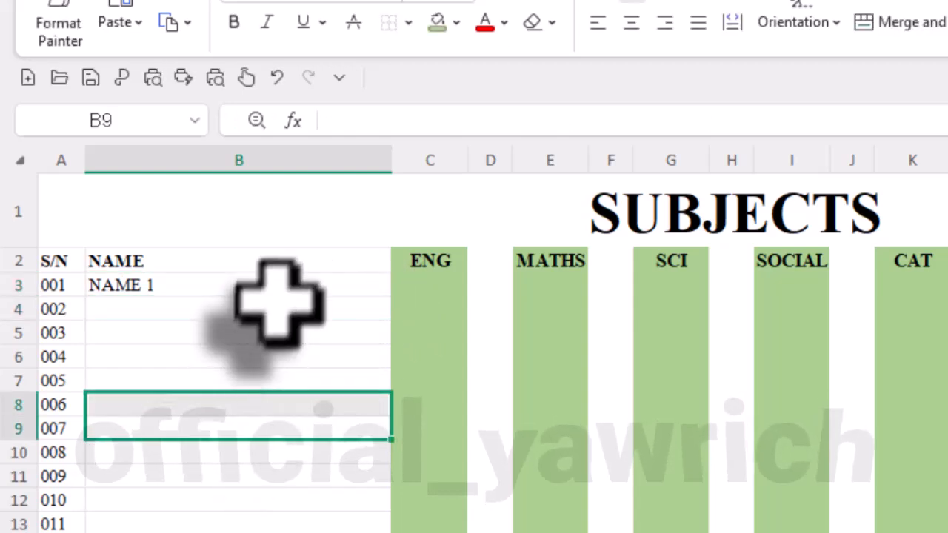
click(303, 286)
double_click(391, 297)
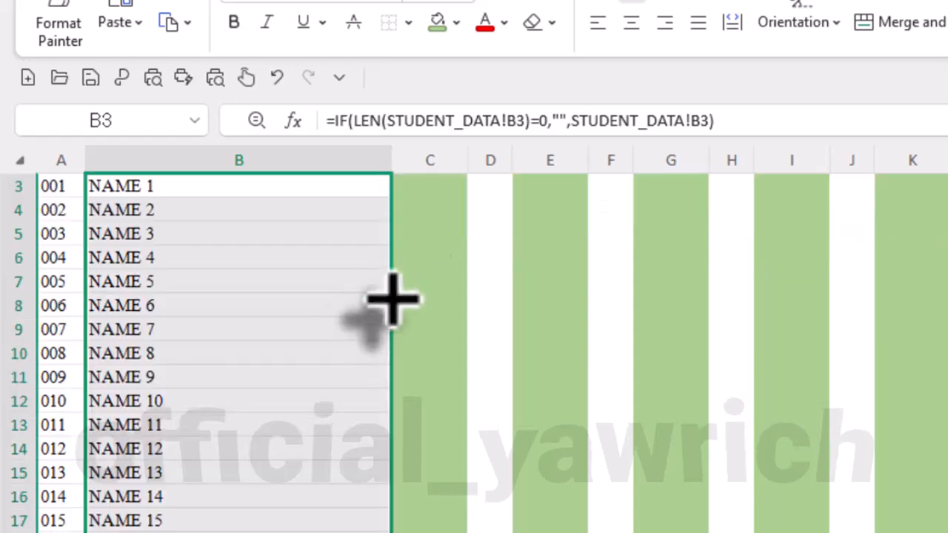
scroll(356, 444, down, 20)
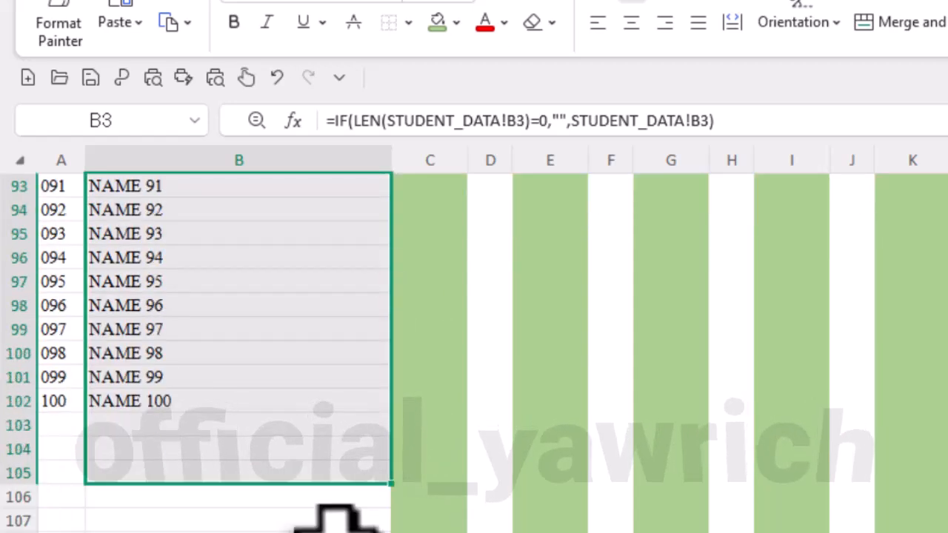
scroll(337, 518, down, 5)
scroll(289, 452, up, 4)
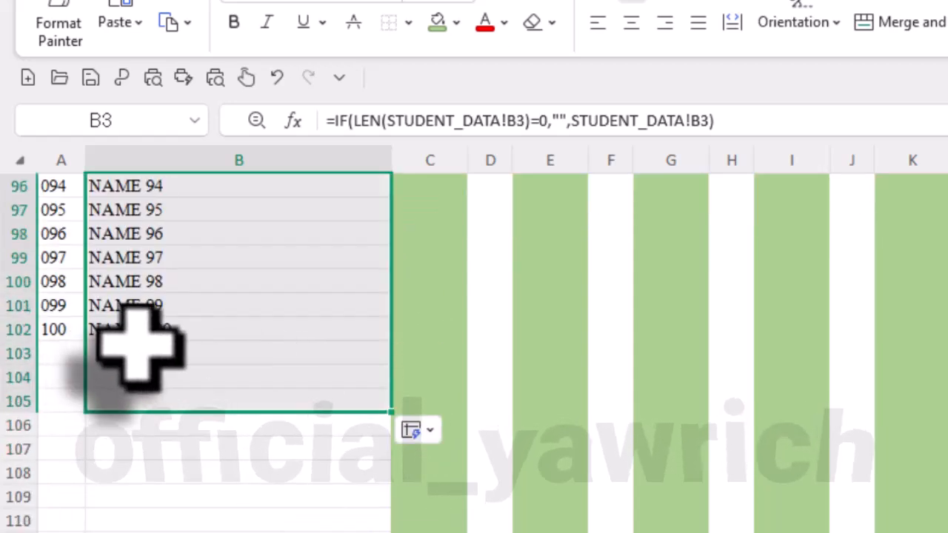
scroll(270, 448, up, 3)
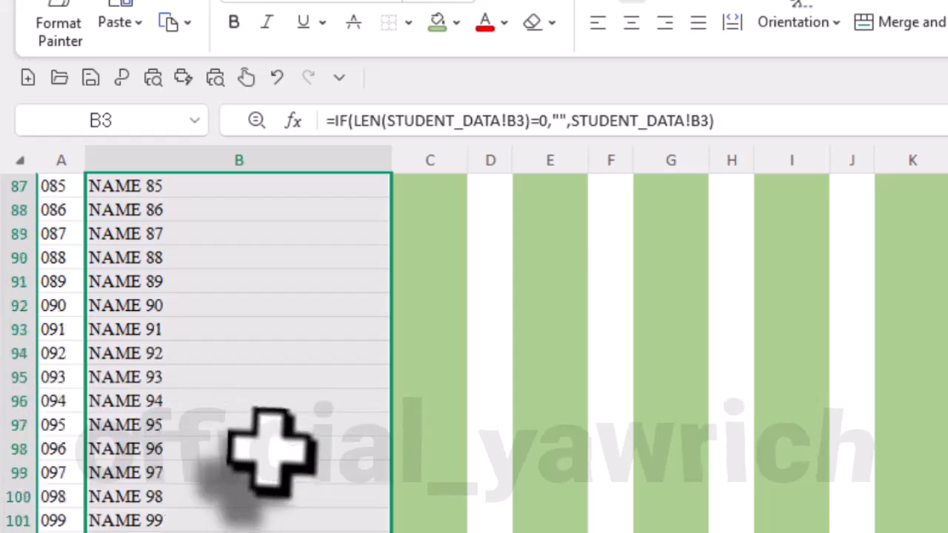
scroll(271, 448, up, 20)
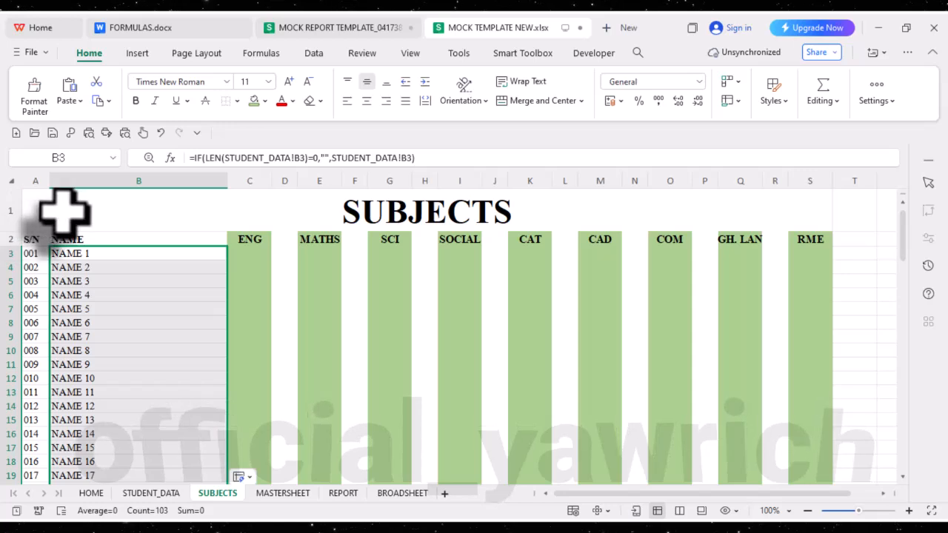
Apply All Borders to the SUBJECTS table from A1 to S102 and check the bordered rows
drag(64, 212, 532, 519)
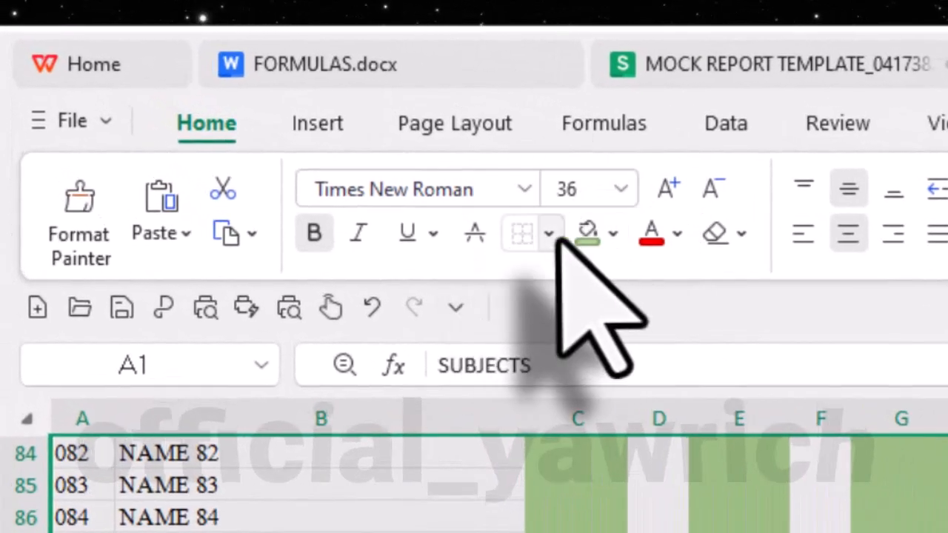
click(554, 234)
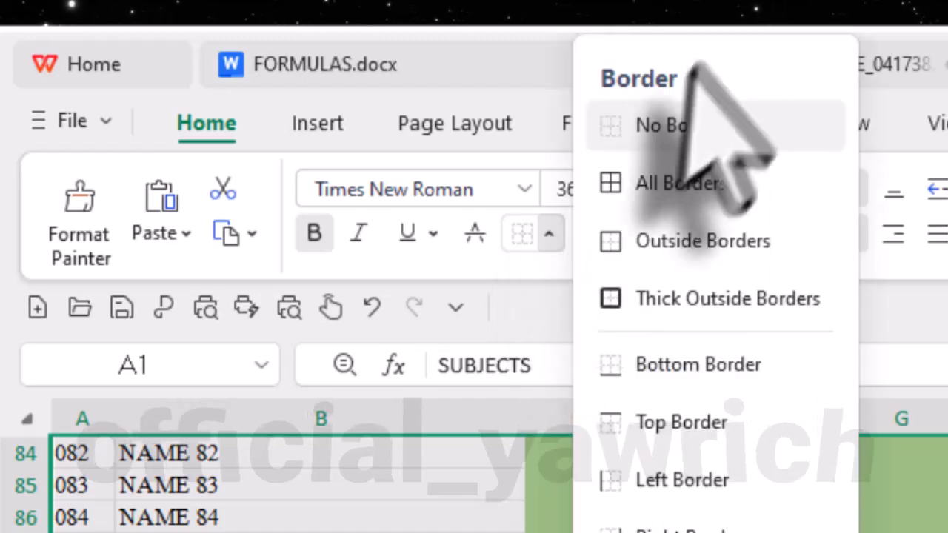
click(685, 184)
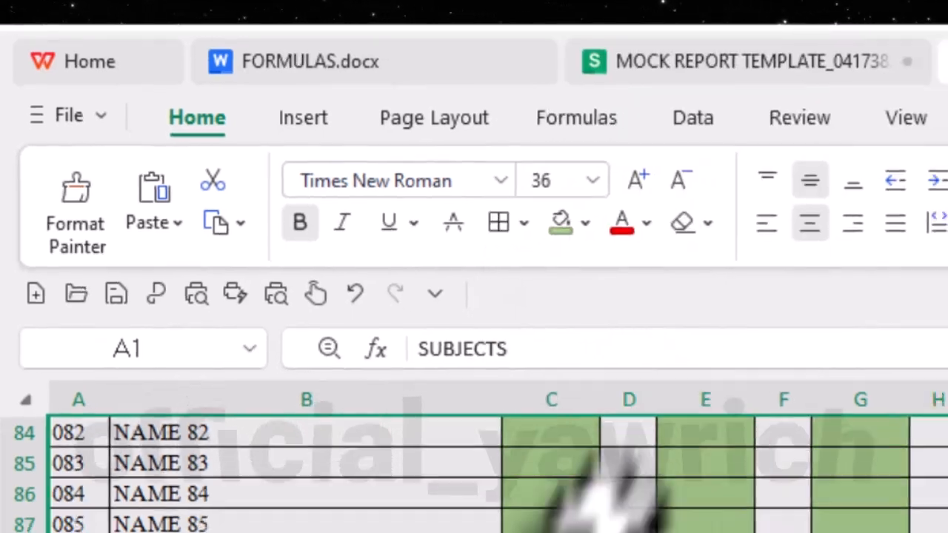
scroll(207, 387, down, 5)
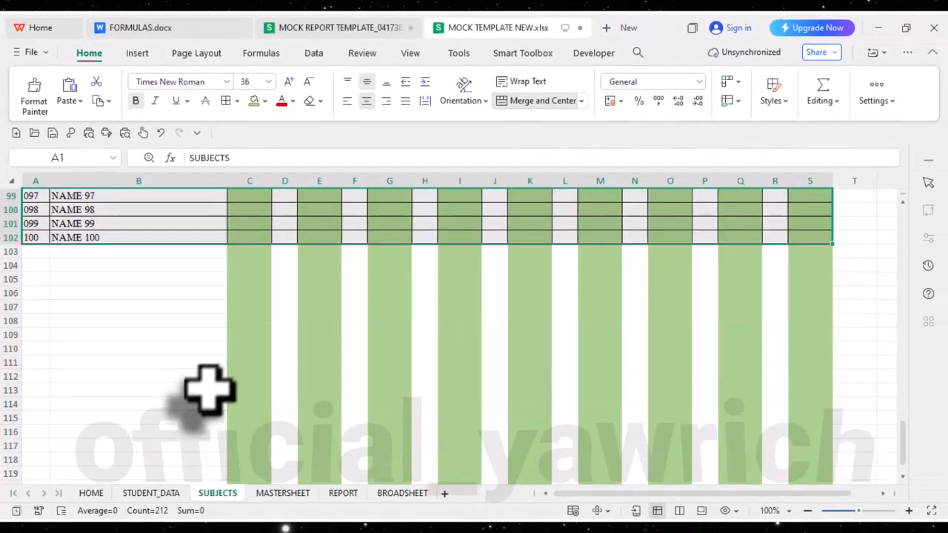
scroll(212, 385, up, 4)
scroll(222, 385, down, 5)
scroll(232, 383, down, 9)
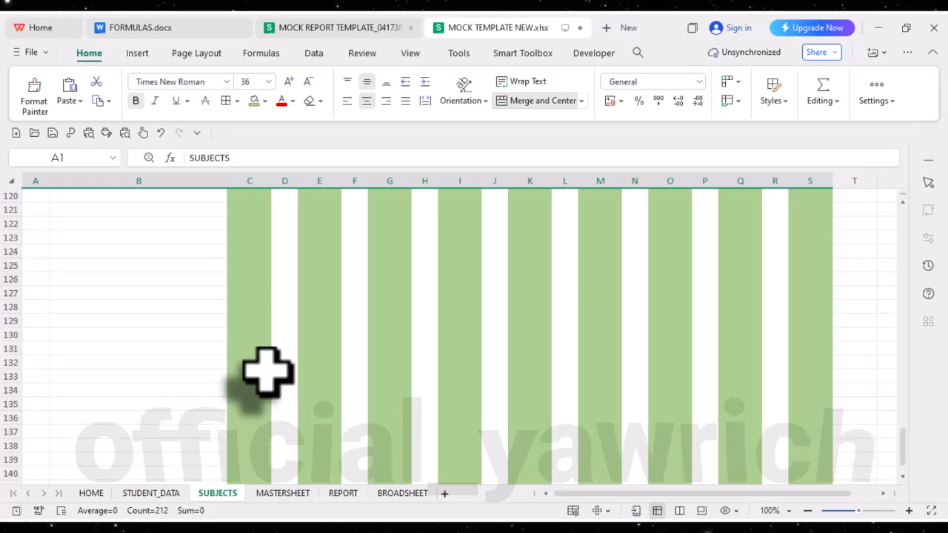
scroll(266, 372, up, 12)
scroll(835, 402, up, 10)
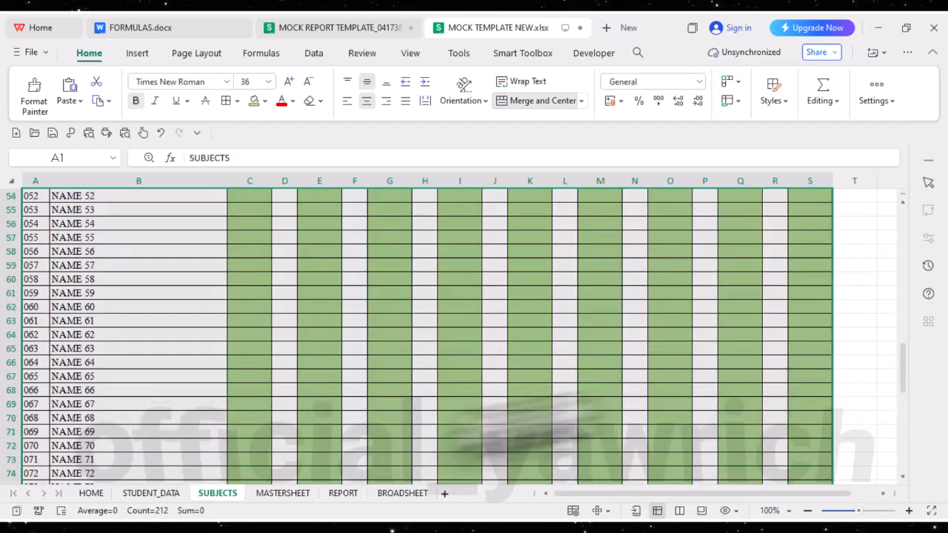
scroll(229, 389, down, 4)
scroll(218, 385, down, 9)
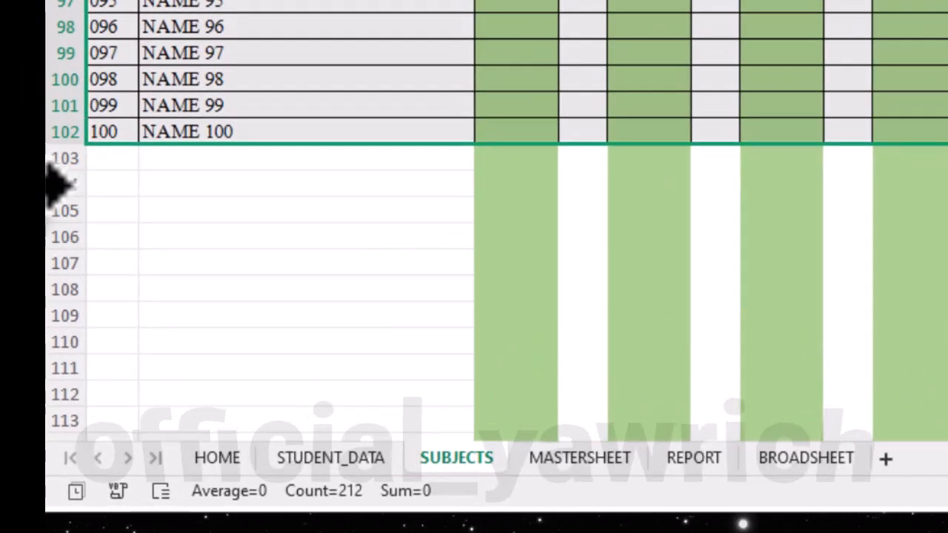
click(59, 185)
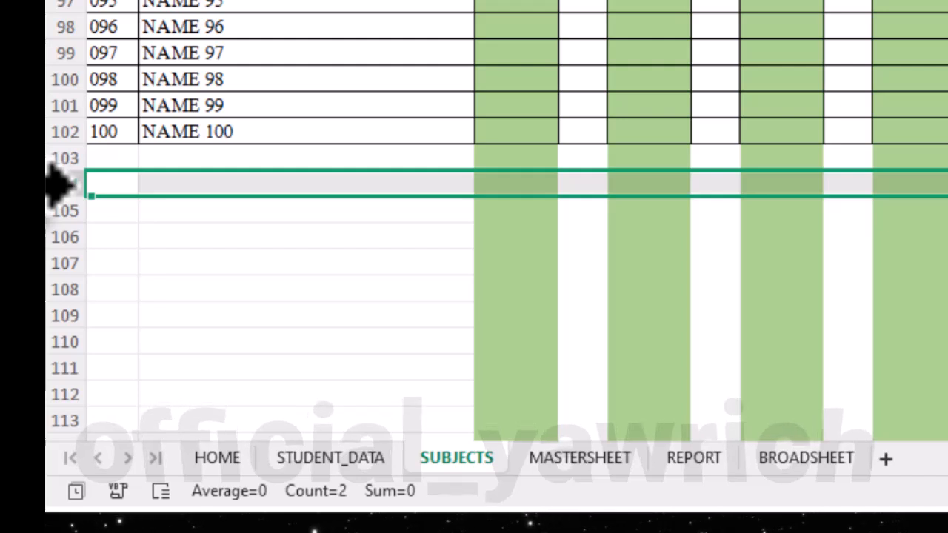
drag(59, 185, 60, 211)
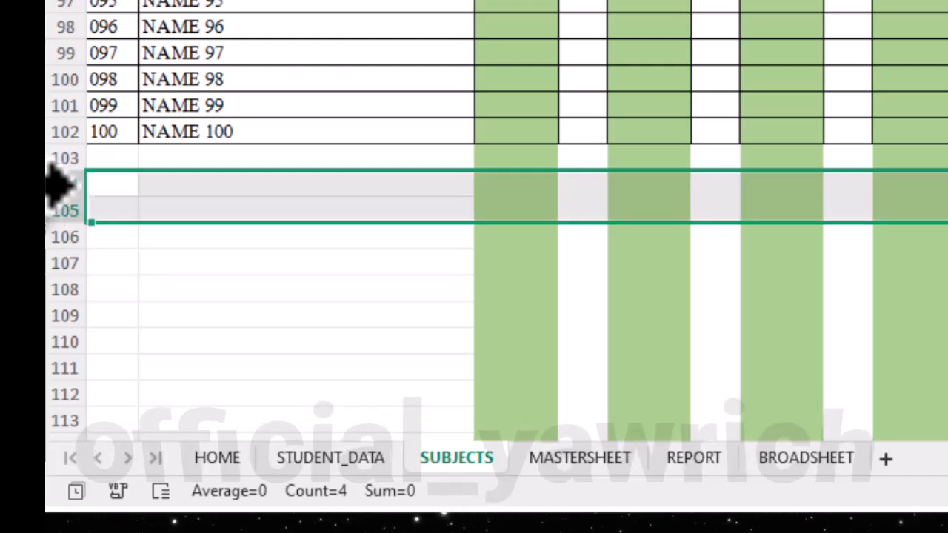
key(Up)
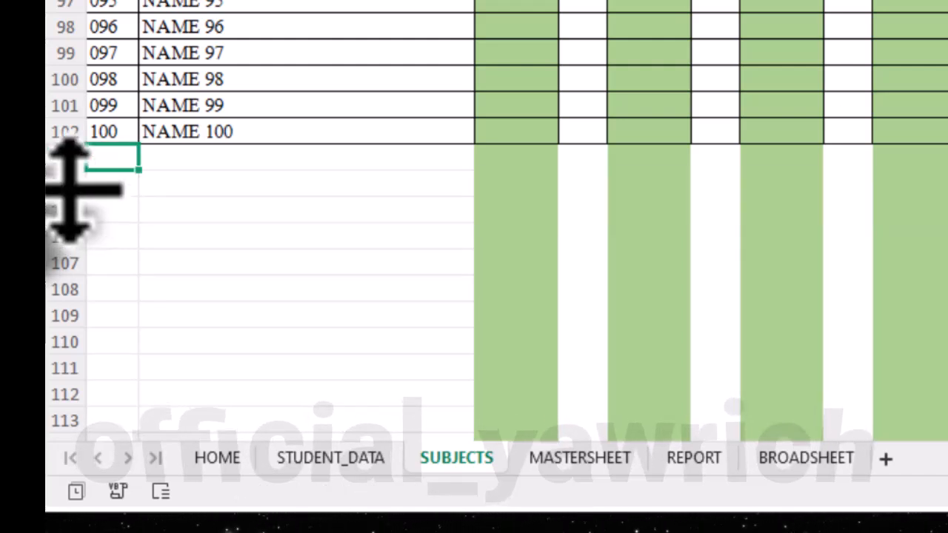
Hide all unused rows from row 104 down to the end of the SUBJECTS sheet
click(55, 184)
drag(58, 186, 57, 210)
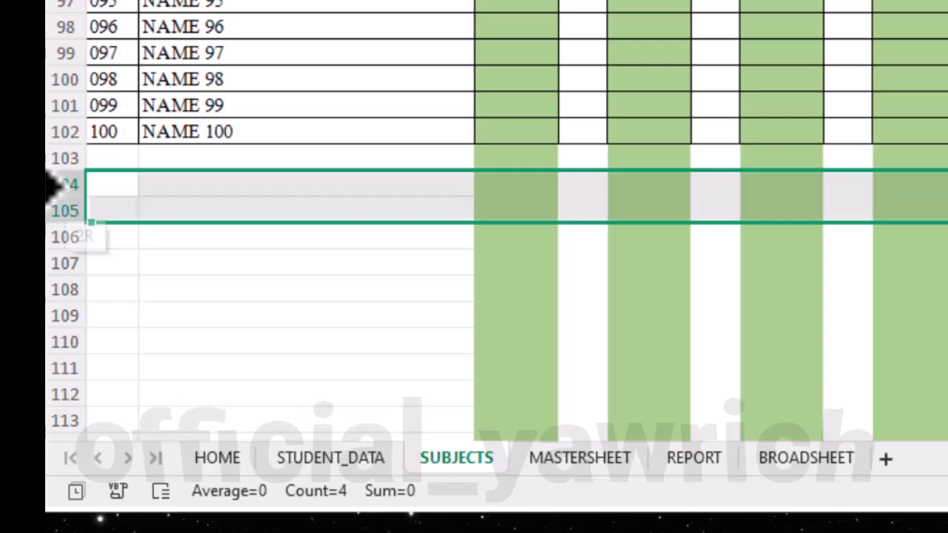
key(ctrl+shift+Down)
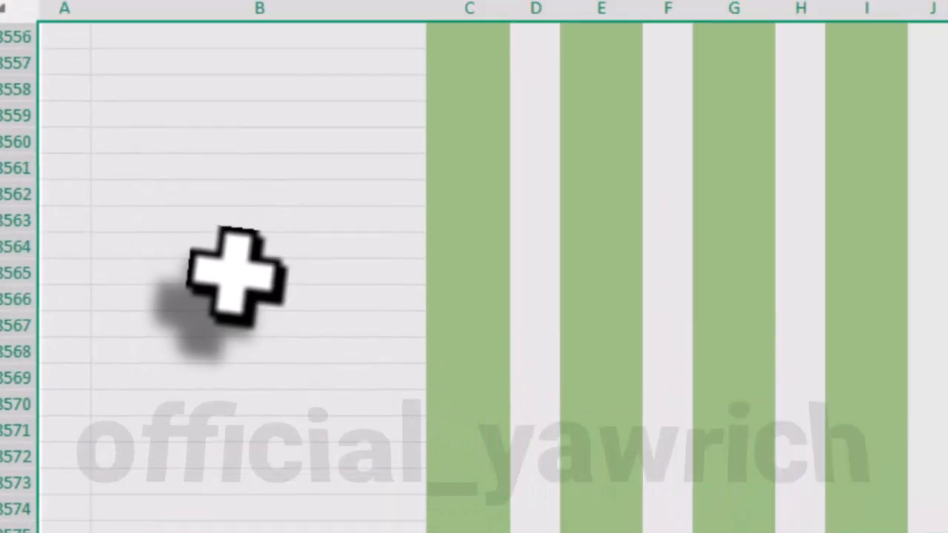
right_click(319, 129)
click(252, 131)
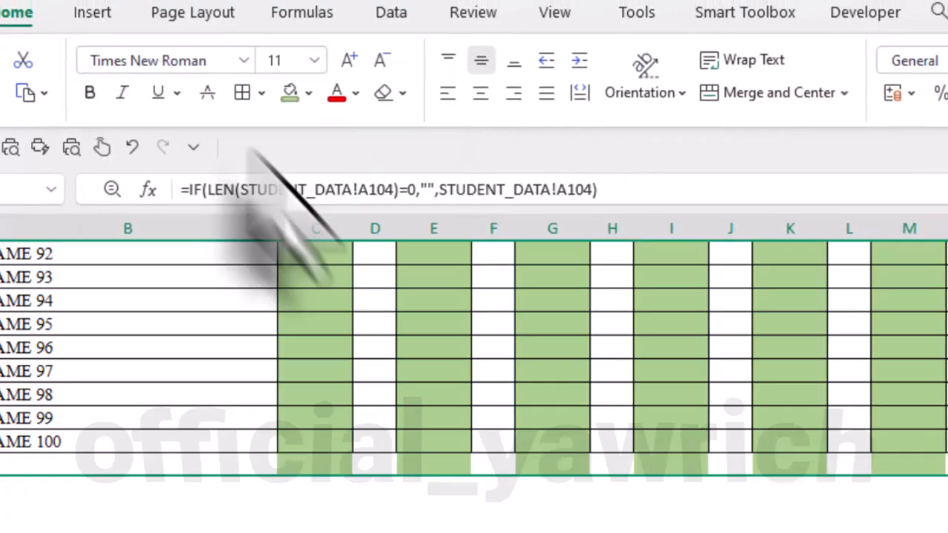
Narrow column T beside the RME column to about half its width
scroll(740, 400, up, 15)
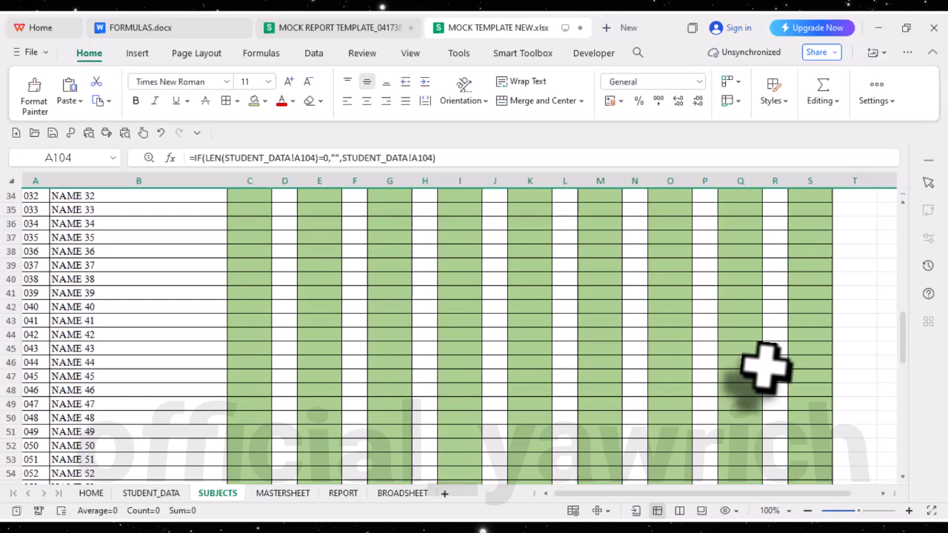
scroll(765, 368, up, 11)
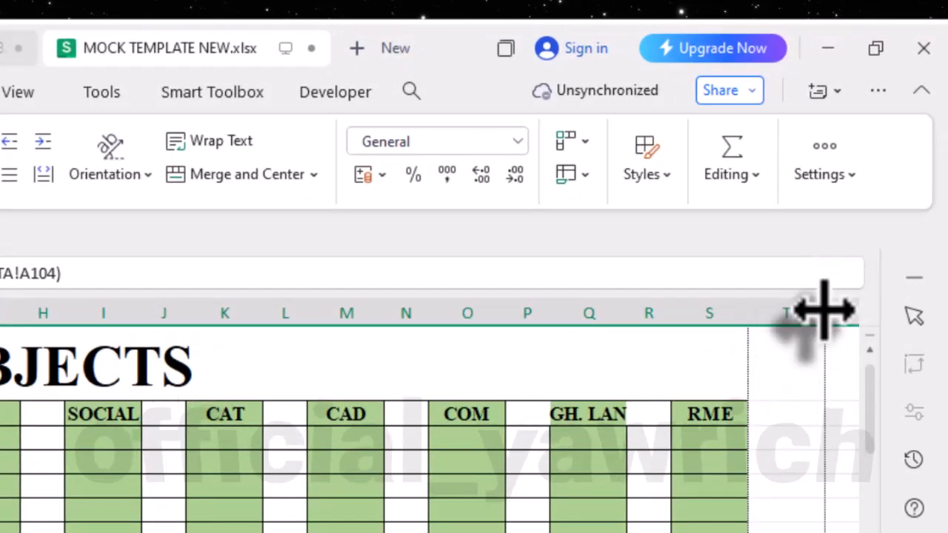
drag(822, 313, 788, 411)
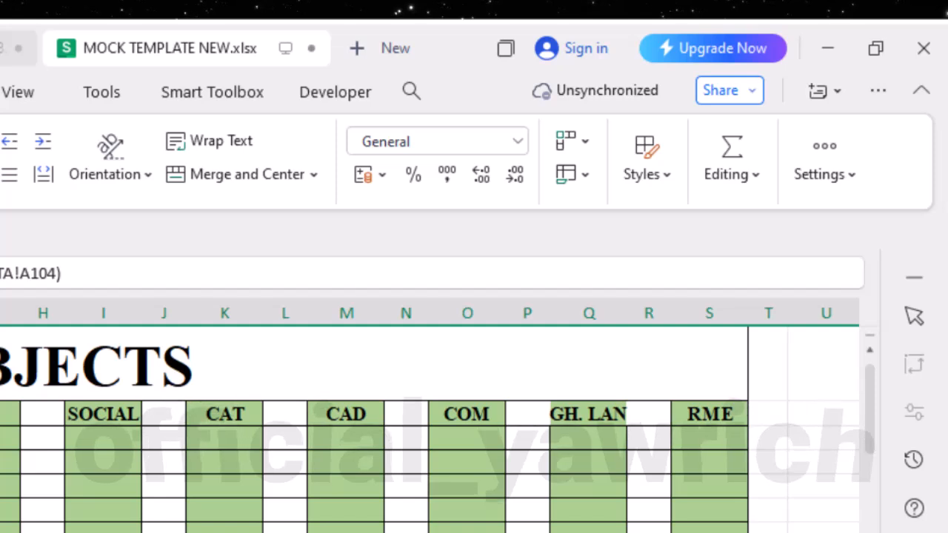
Hide all unused columns from U through XFD on the SUBJECTS sheet
scroll(430, 422, right, 4)
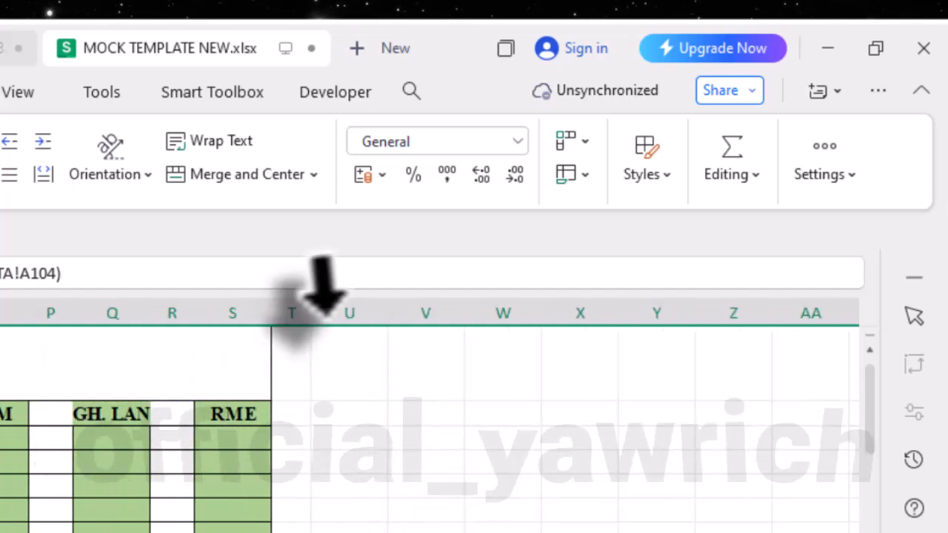
click(378, 313)
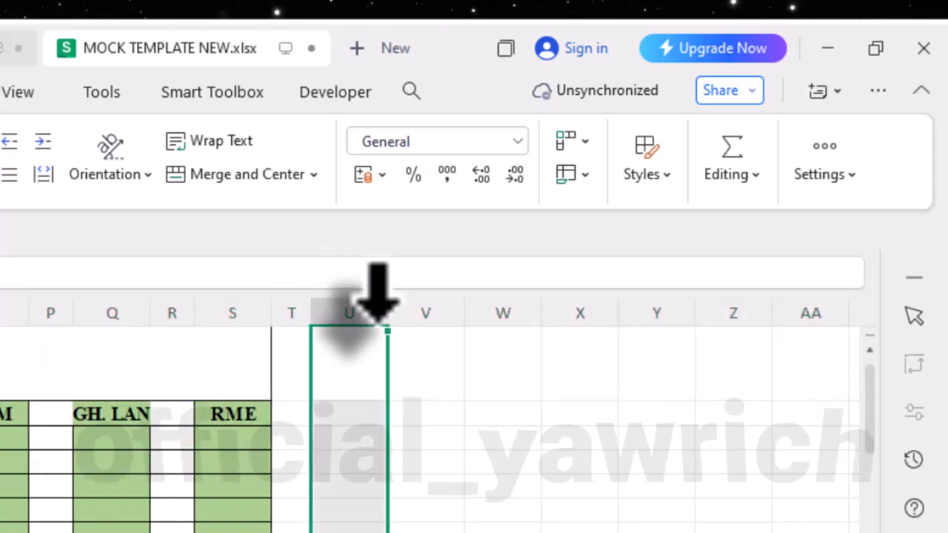
key(ctrl+shift+Right)
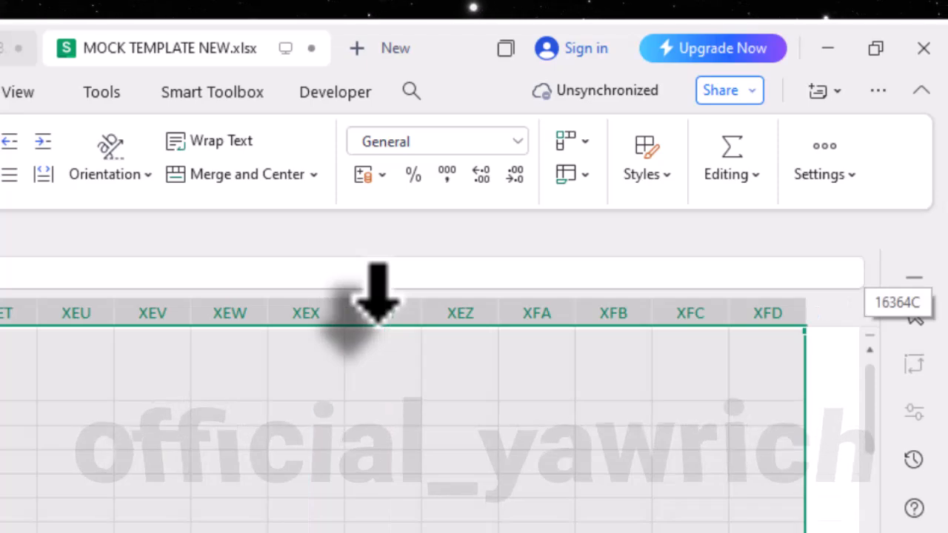
right_click(218, 490)
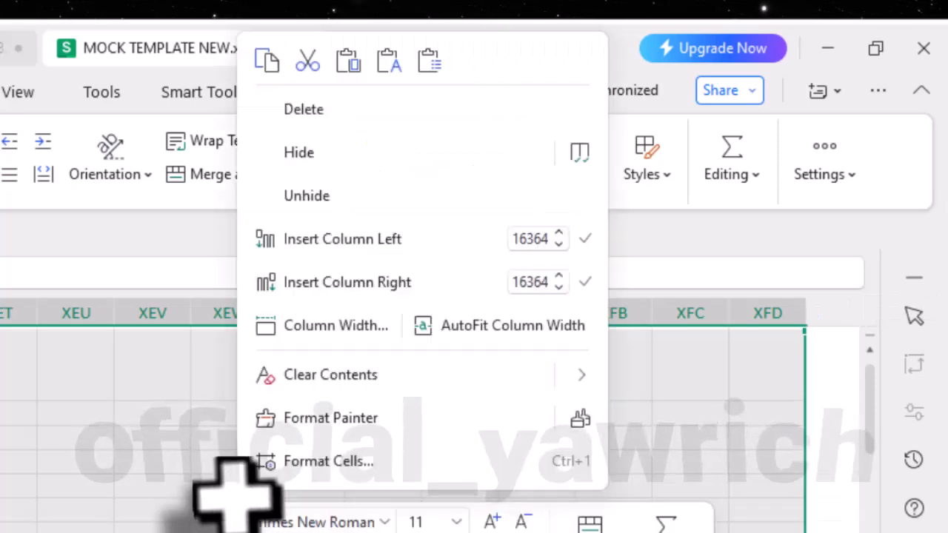
click(345, 153)
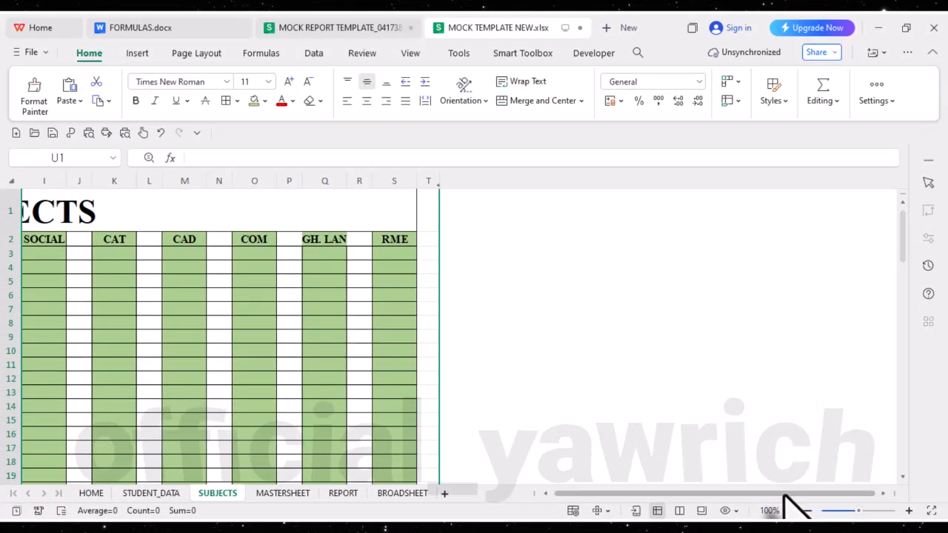
Enter sample ENG scores of 5 in cell C3 and 25 in cell C4
drag(785, 495, 626, 508)
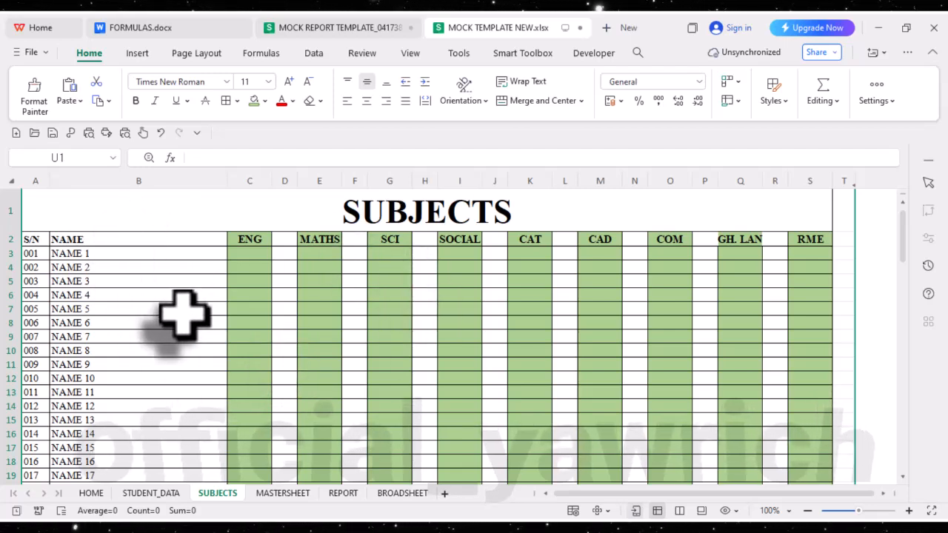
click(252, 254)
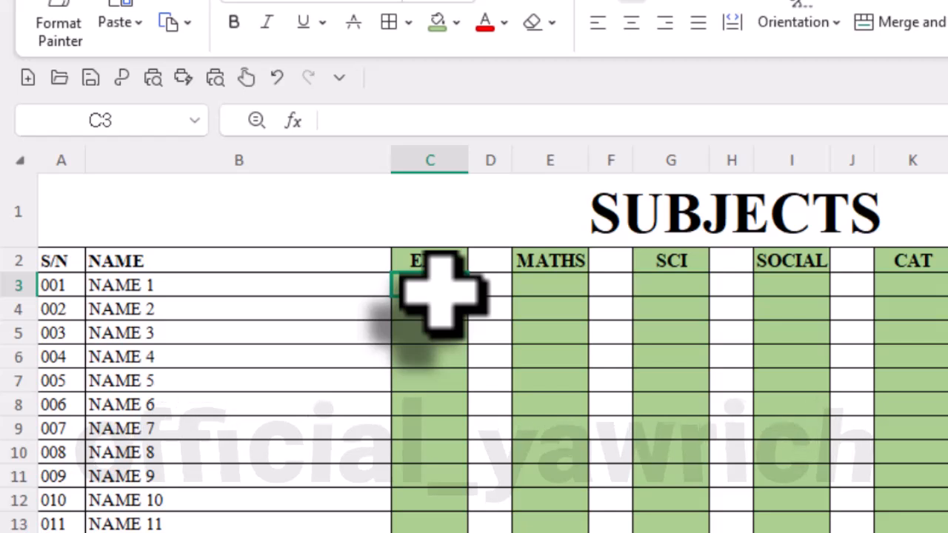
text(5)
key(Return)
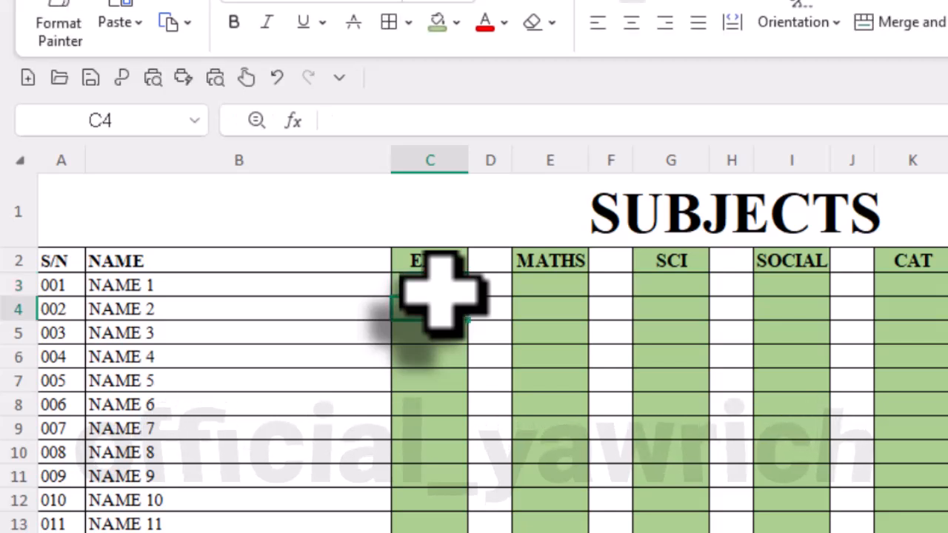
text(25)
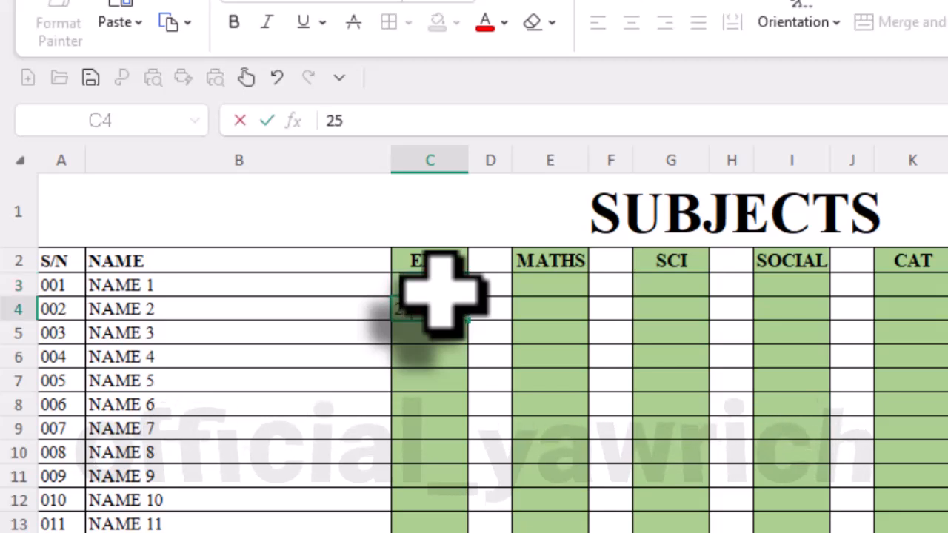
key(Return)
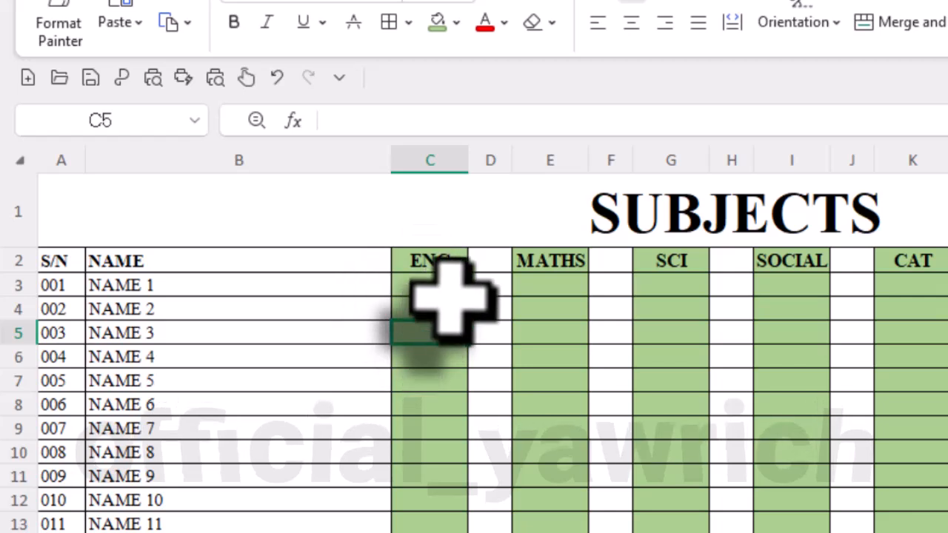
Clear the sample ENG scores from cells C3 and C4 on the SUBJECTS sheet
drag(443, 285, 431, 406)
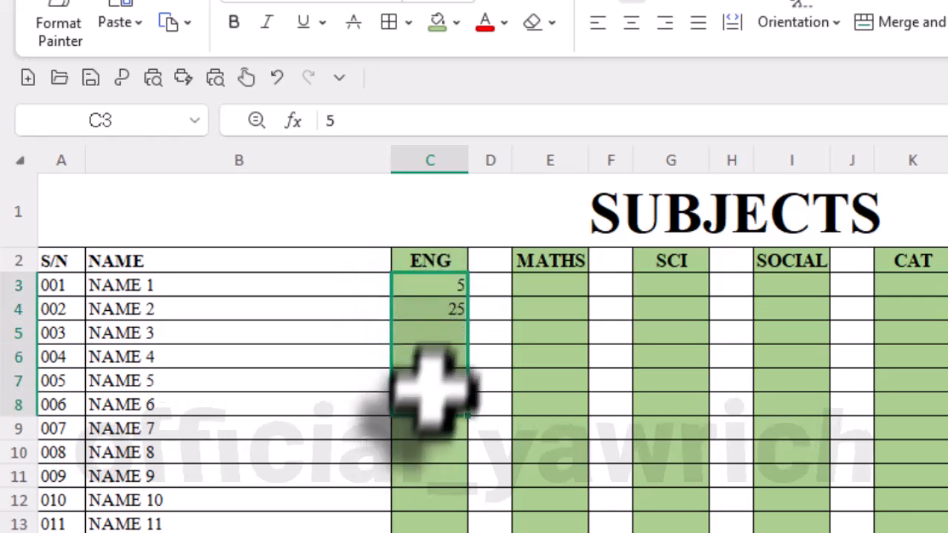
click(452, 294)
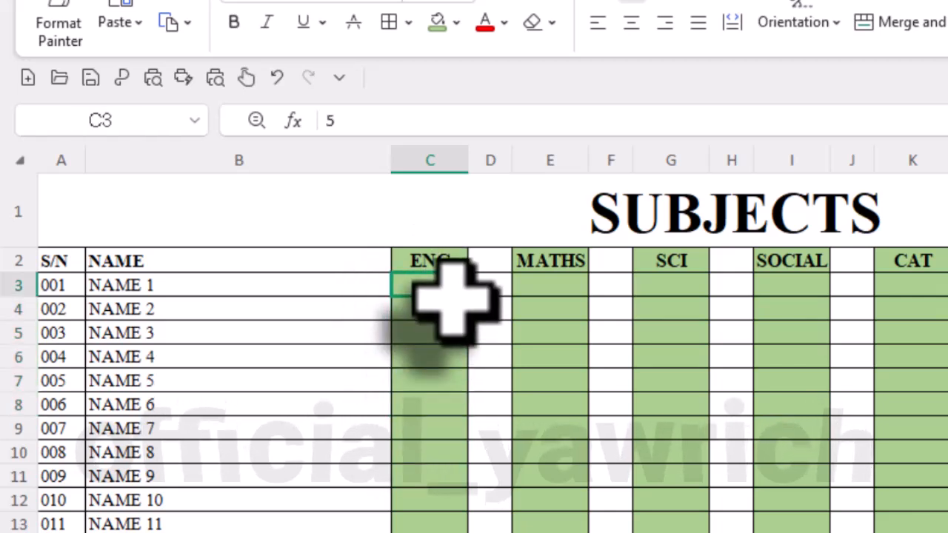
key(Return)
key(Return)
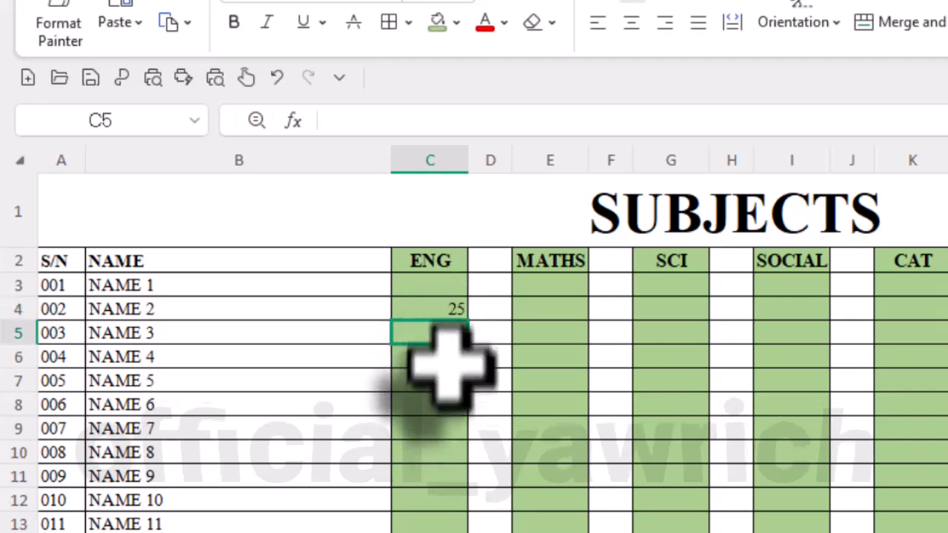
click(454, 314)
key(Return)
click(440, 406)
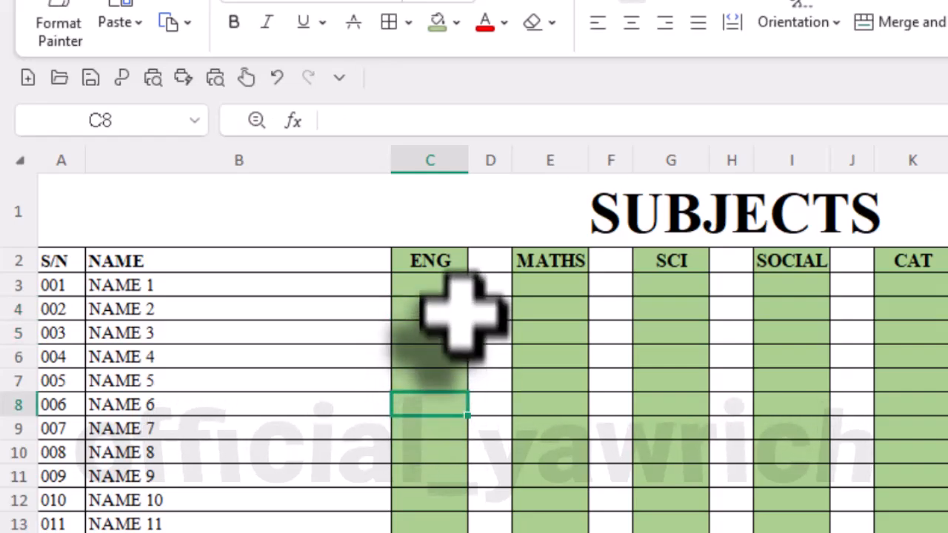
click(439, 313)
key(BackSpace)
click(429, 476)
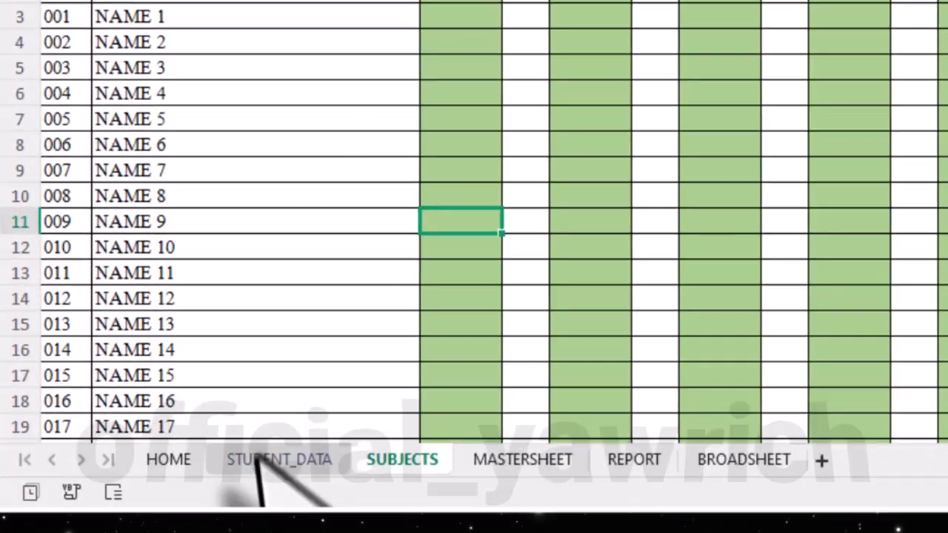
Copy the linked HOME button from the STUDENT_DATA sheet and place it to the right of the title on the SUBJECTS sheet
click(141, 494)
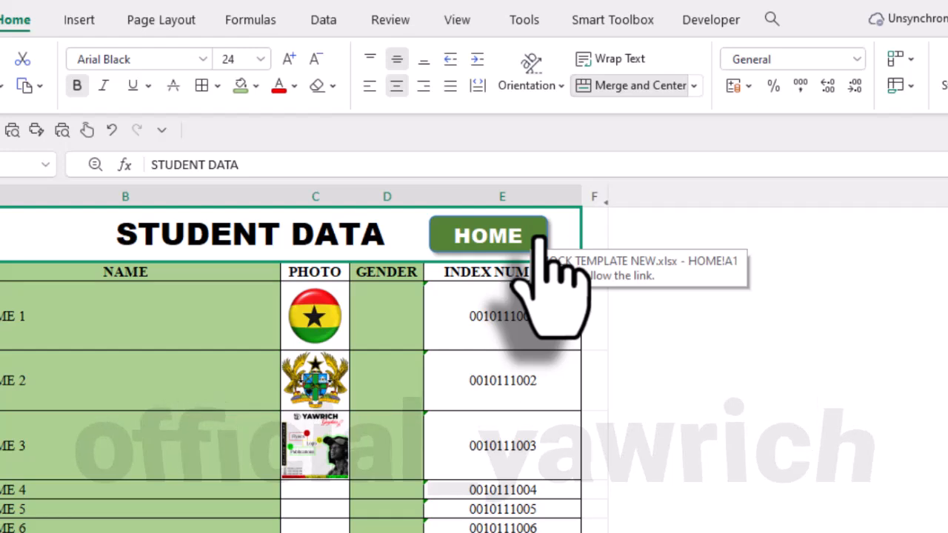
right_click(537, 237)
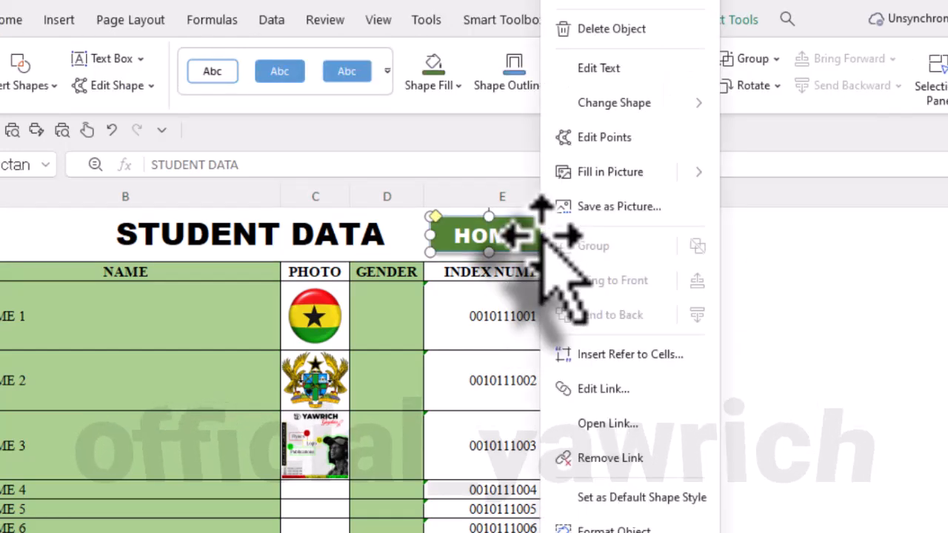
click(488, 251)
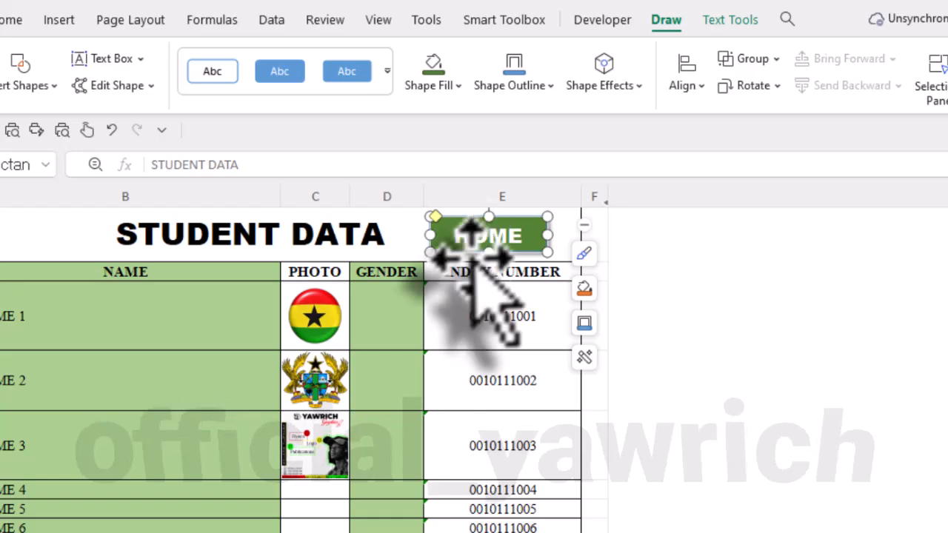
click(640, 448)
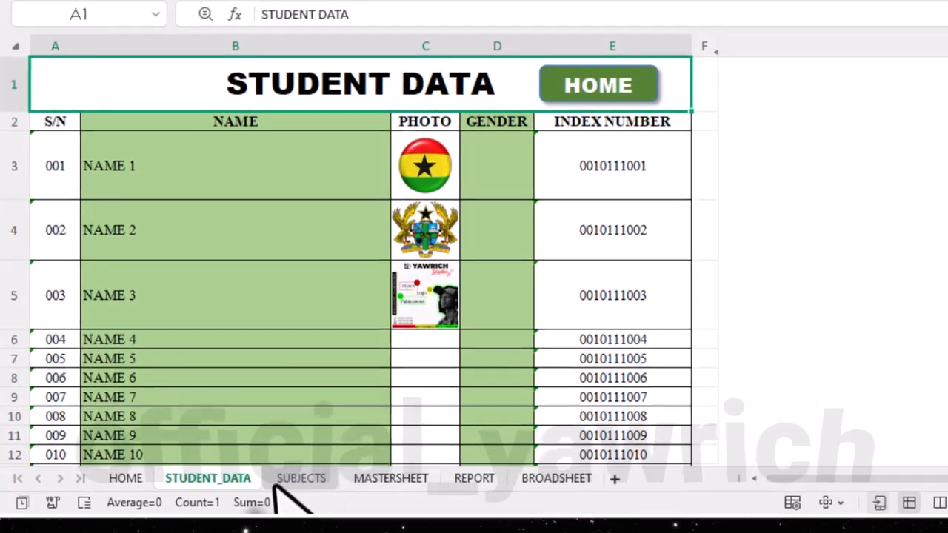
click(300, 479)
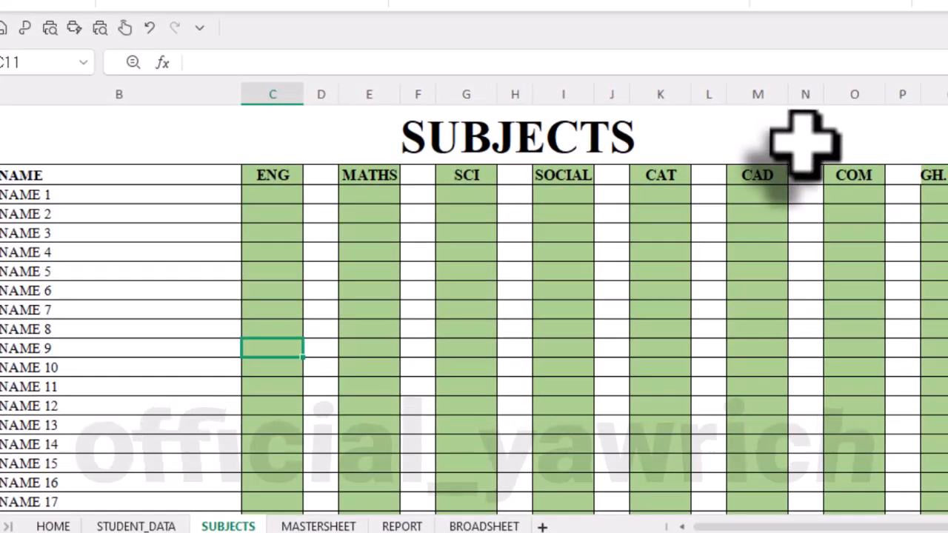
key(ctrl+v)
drag(346, 345, 776, 128)
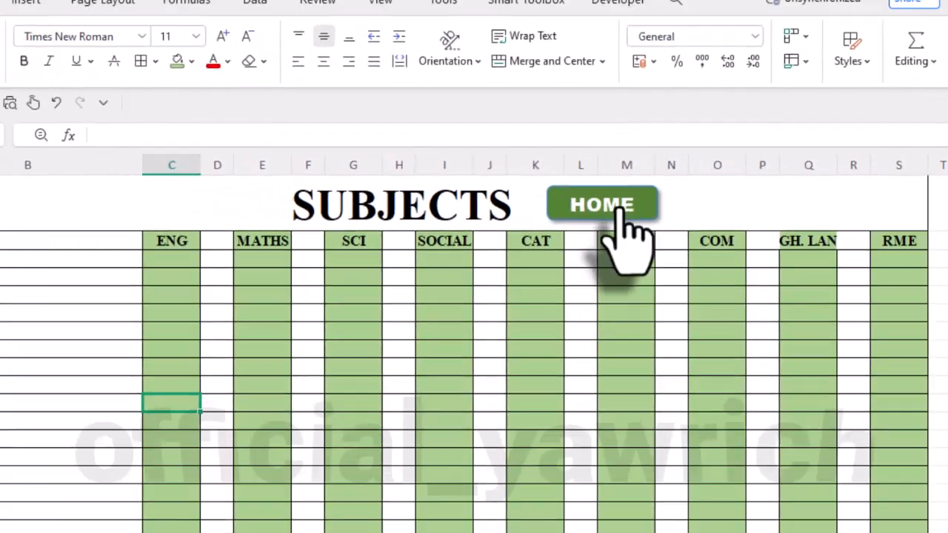
Test the links between the SUBJECTS sheet and the HOME sheet in both directions, ending on the SUBJECTS sheet
click(670, 191)
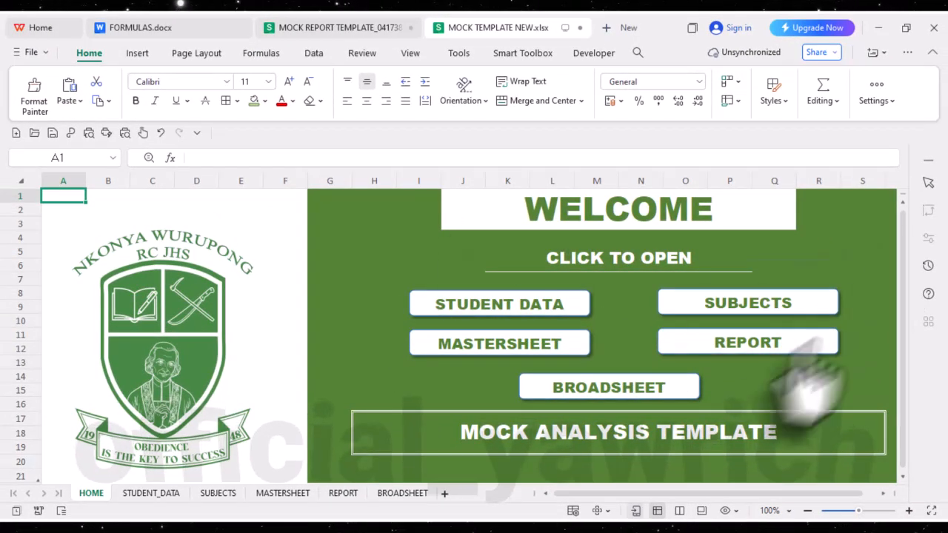
click(750, 300)
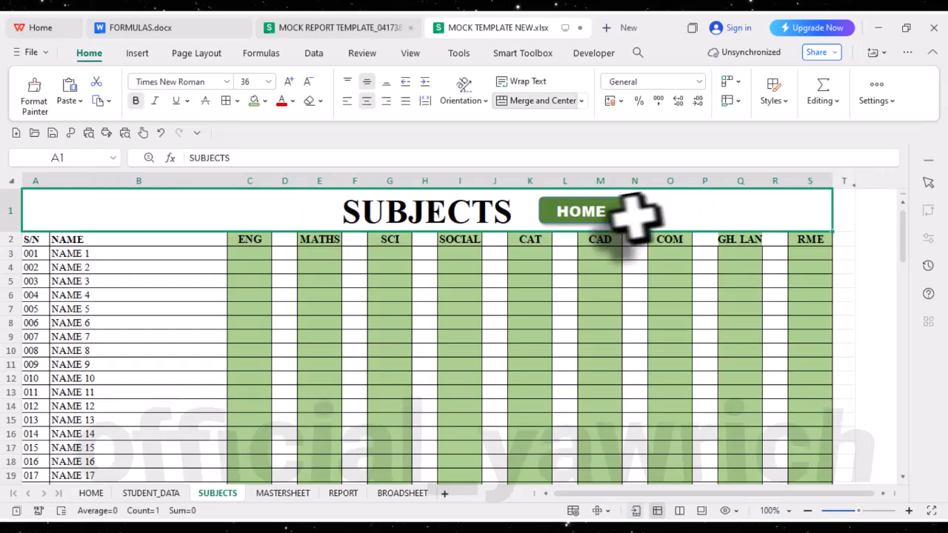
click(607, 215)
click(771, 307)
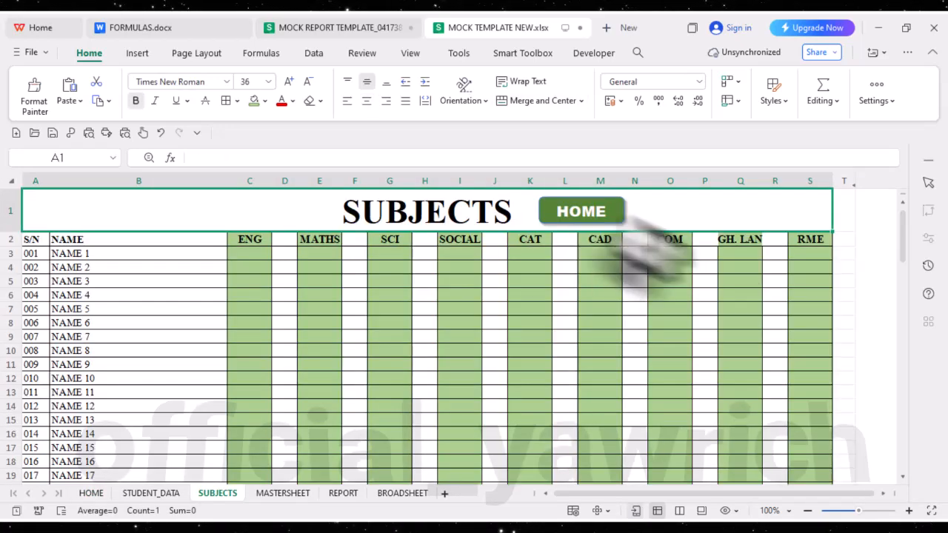
click(601, 216)
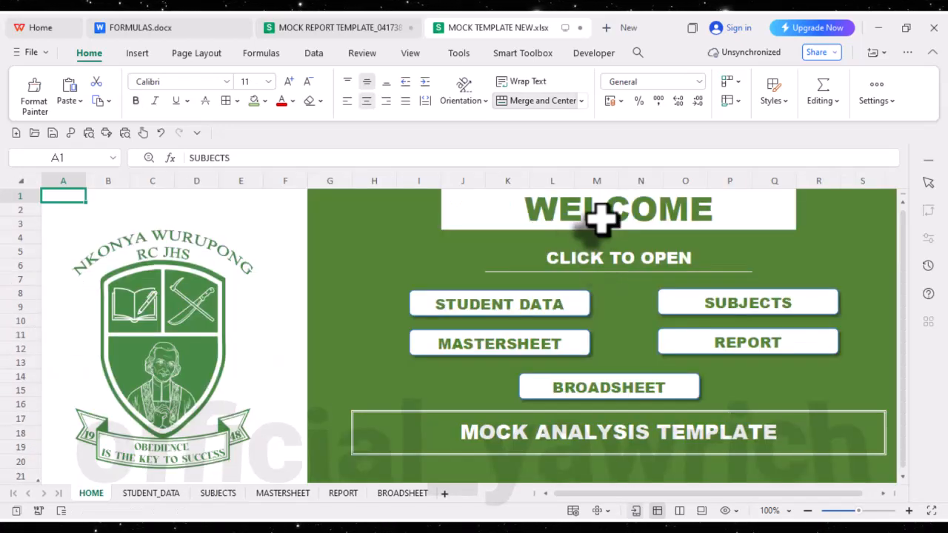
click(690, 304)
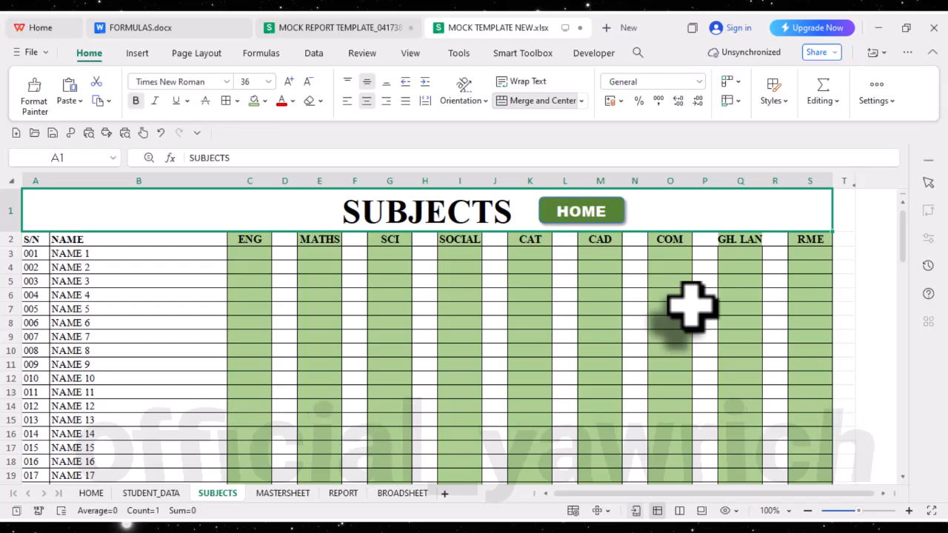
Switch to the finished MOCK REPORT TEMPLATE workbook and examine the layout of its MASTERSHEET and BROADSHEET sheets
click(315, 30)
click(330, 494)
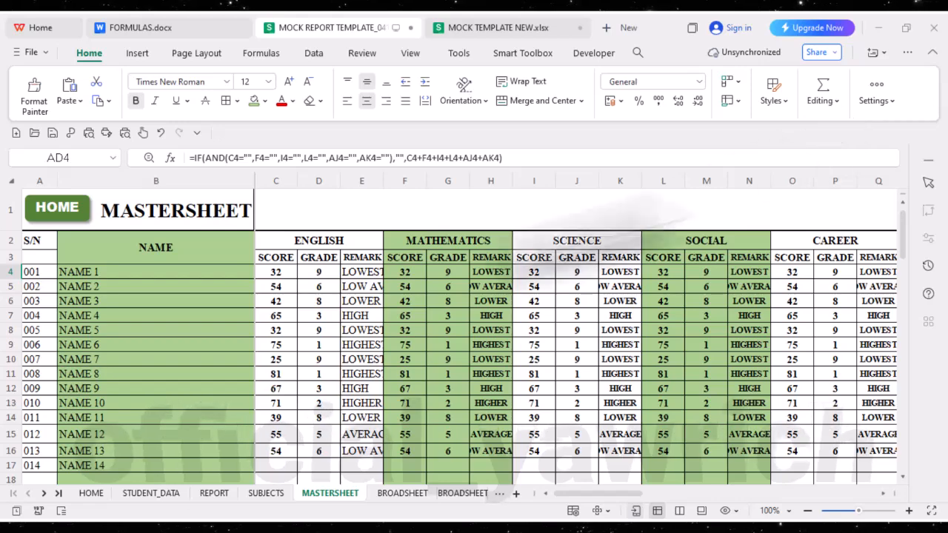
key(ctrl+Page_Down)
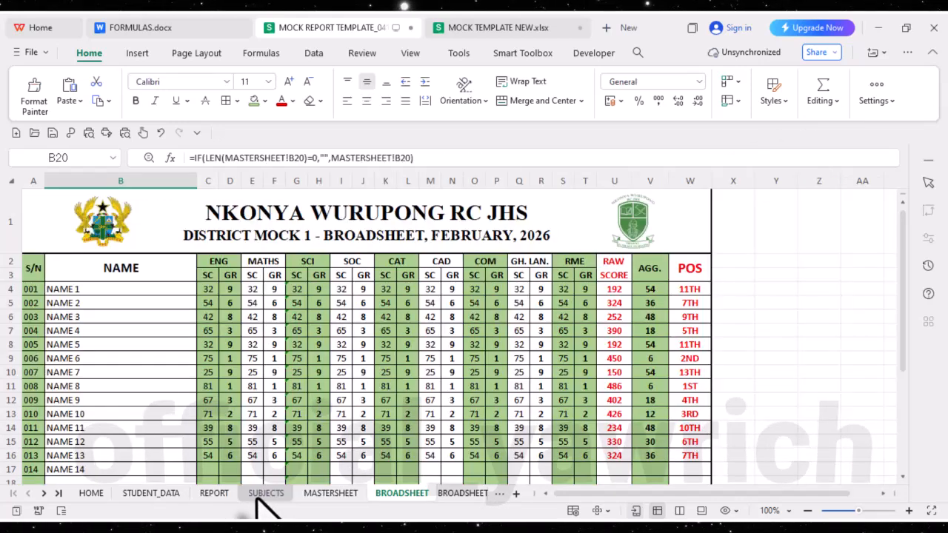